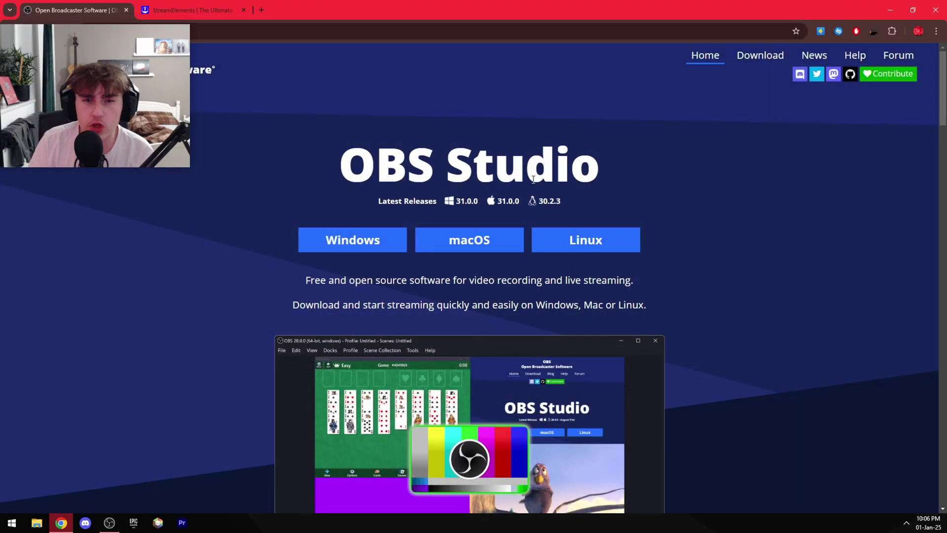
Step: Switch Chrome from the OBS Studio site to the StreamElements website tab
left_click(190, 10)
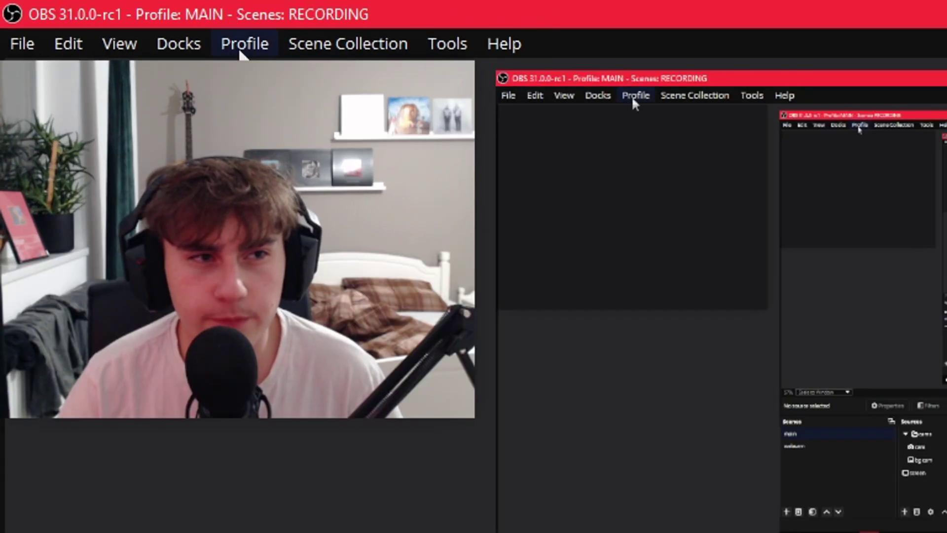
left_click(242, 49)
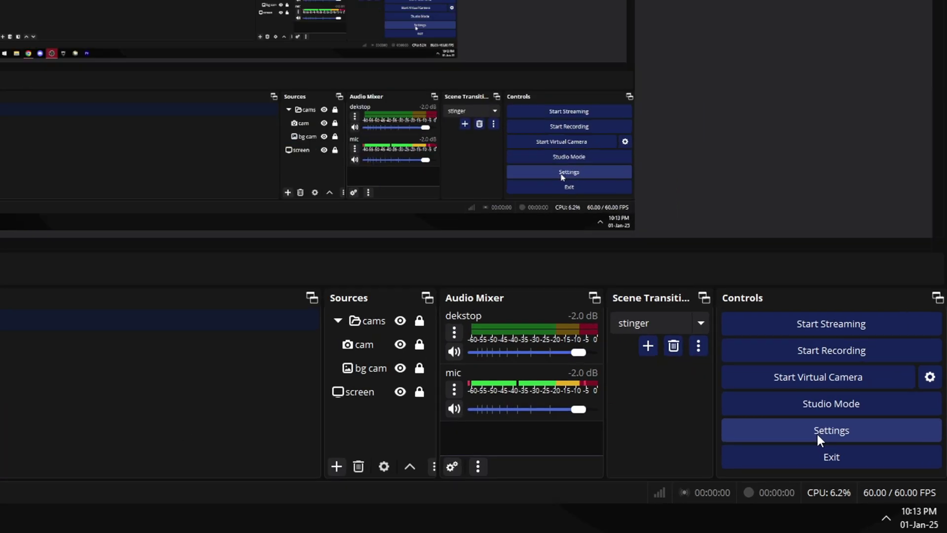
left_click(863, 464)
left_click(271, 124)
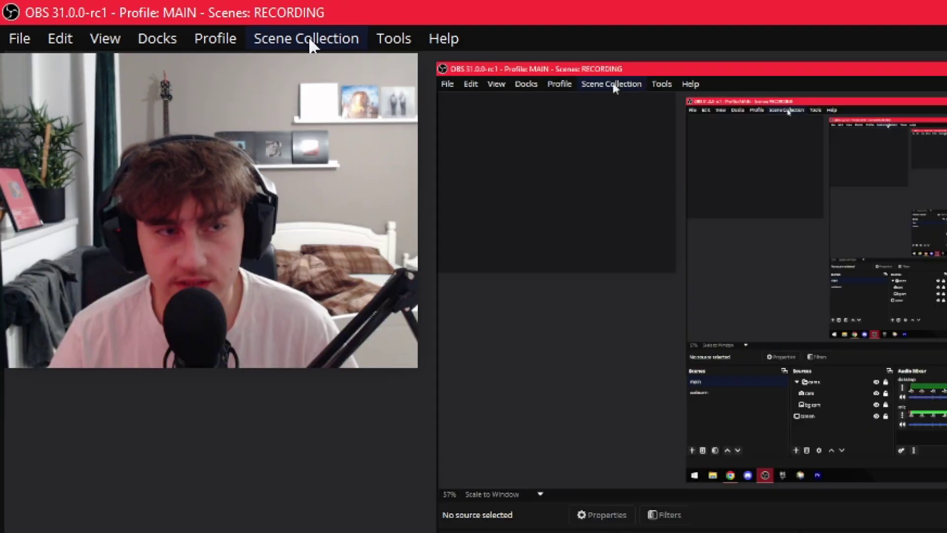
Step: Bring up the Scene Collection list to pick MAIN STREAMING
left_click(132, 19)
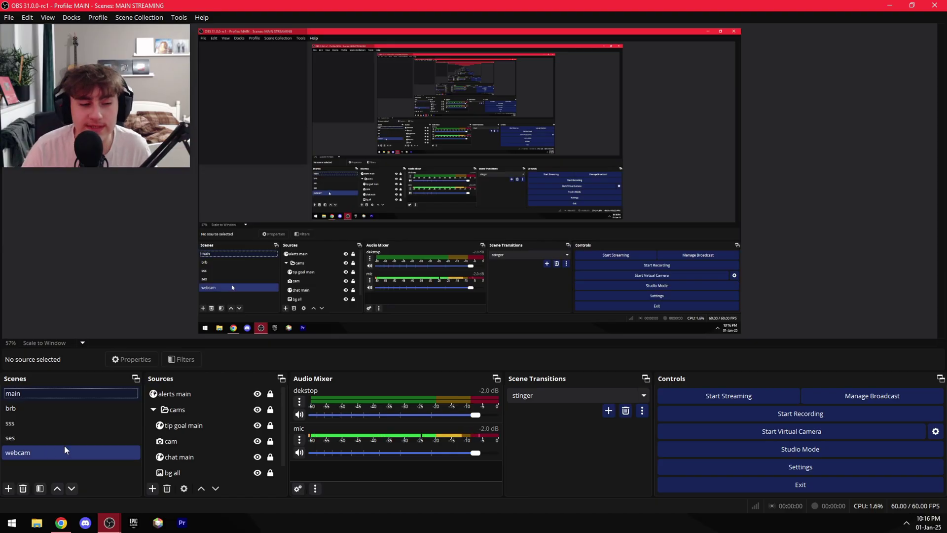
Step: Preview the sss and brb scenes, then return to main and list addable source types
left_click(110, 419)
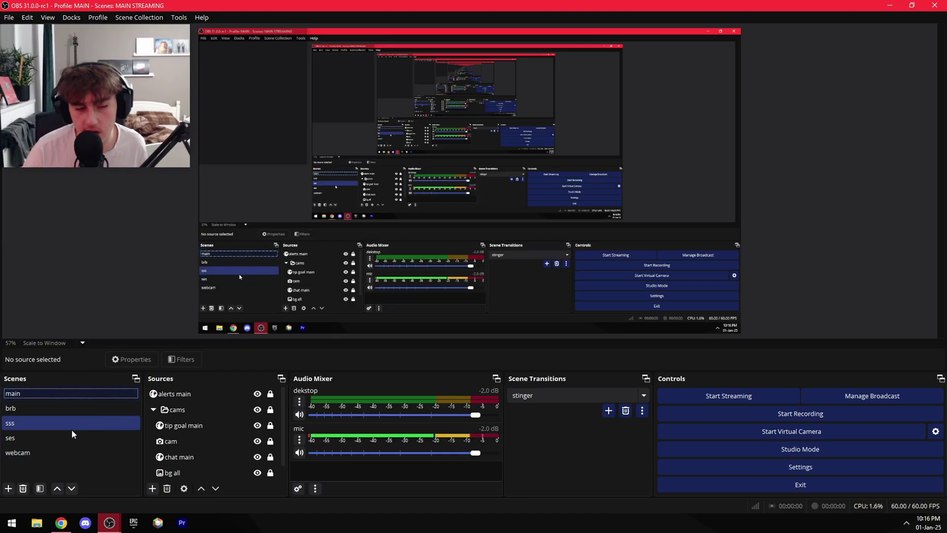
left_click(59, 393)
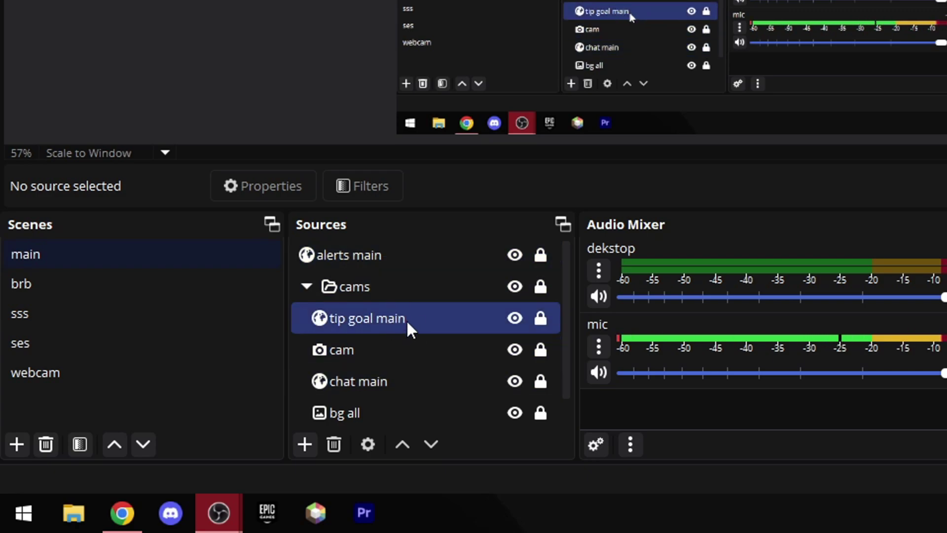
scroll(406, 319, "down", 1)
left_click(52, 282)
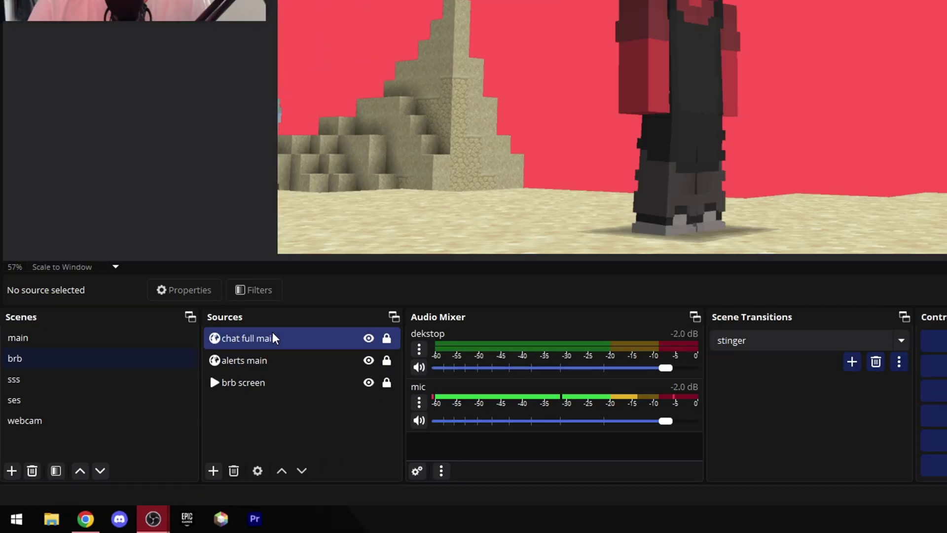
left_click(18, 337)
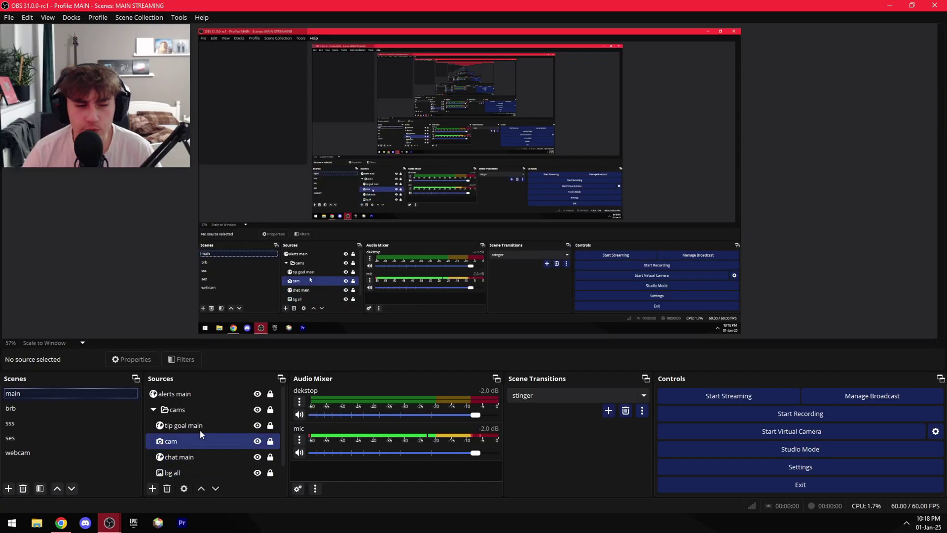
left_click(213, 471)
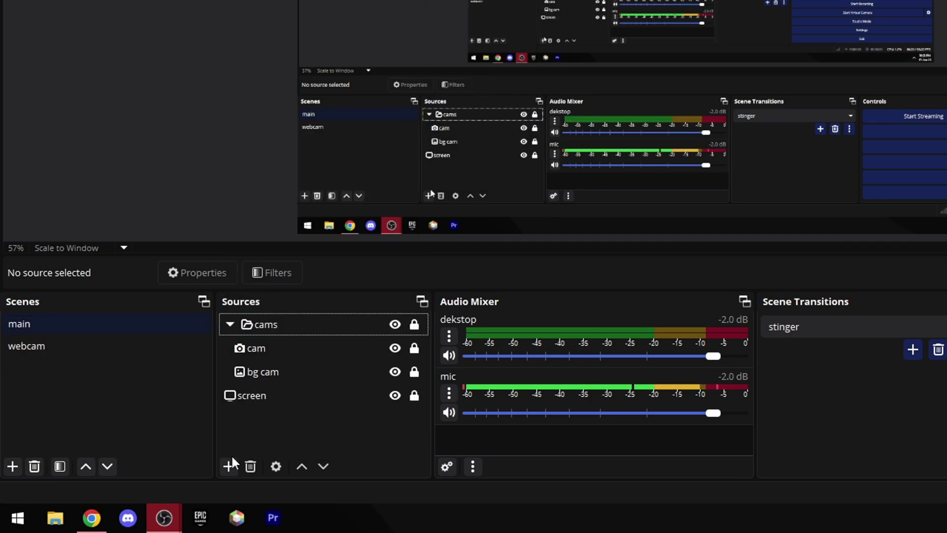
left_click(229, 462)
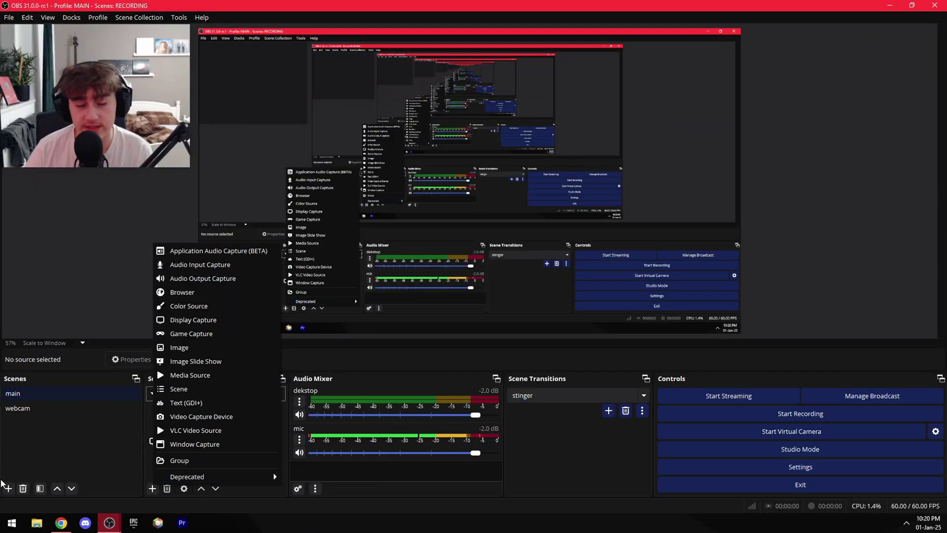
key("Escape")
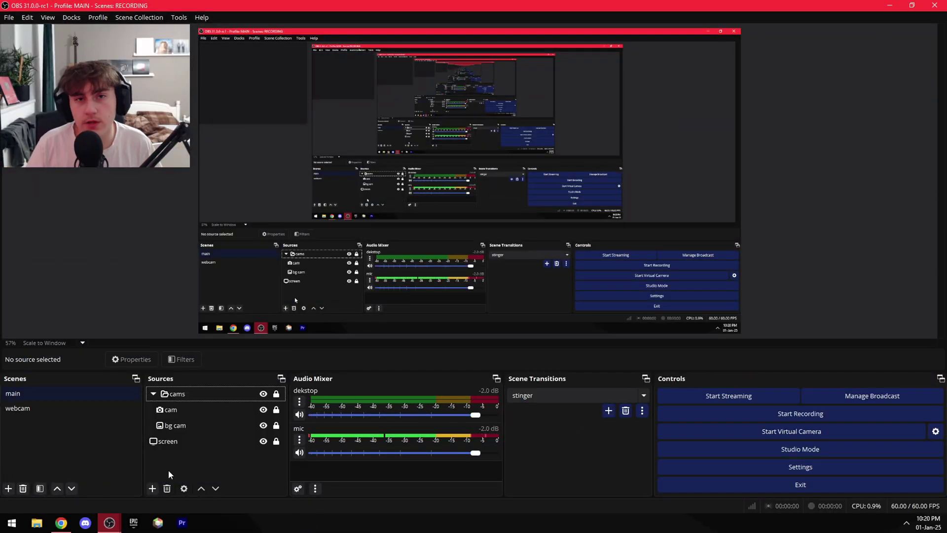
left_click(195, 444)
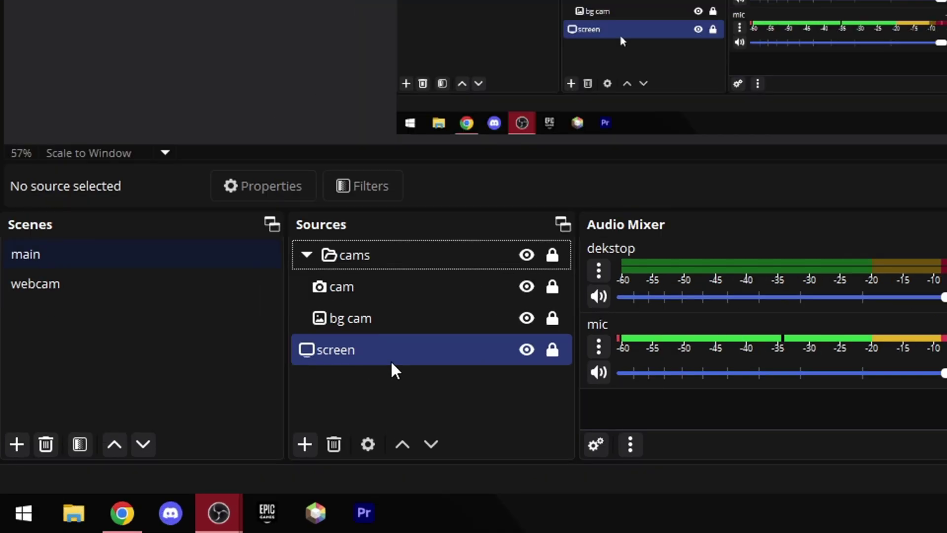
left_click(304, 443)
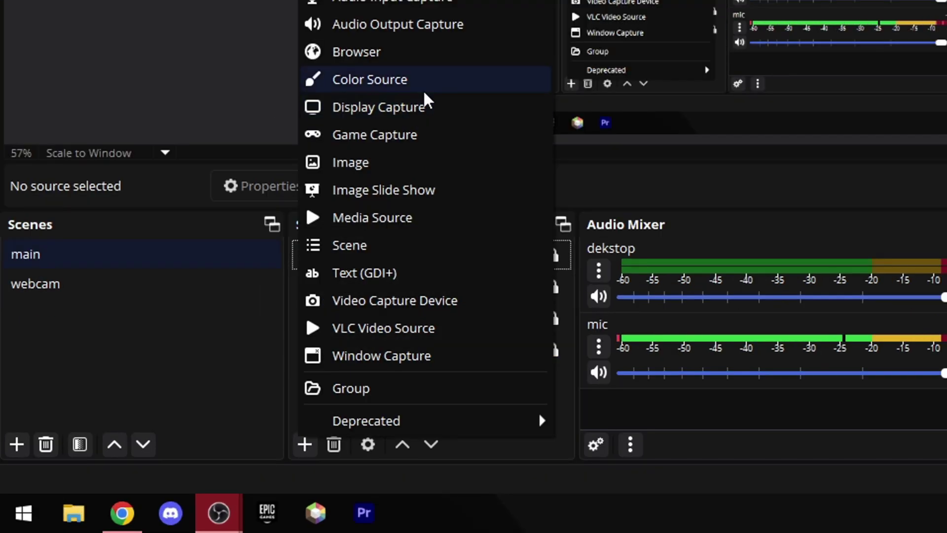
key("Escape")
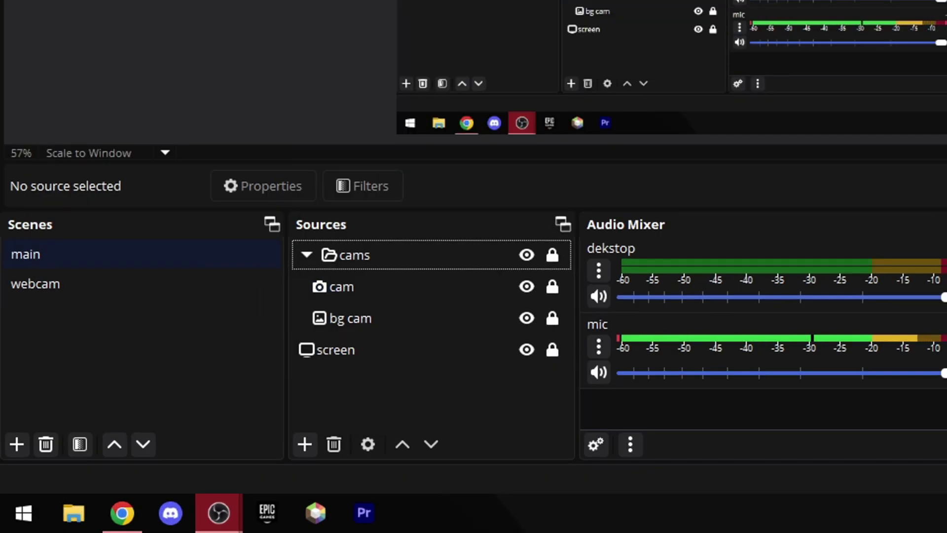
left_click(410, 285)
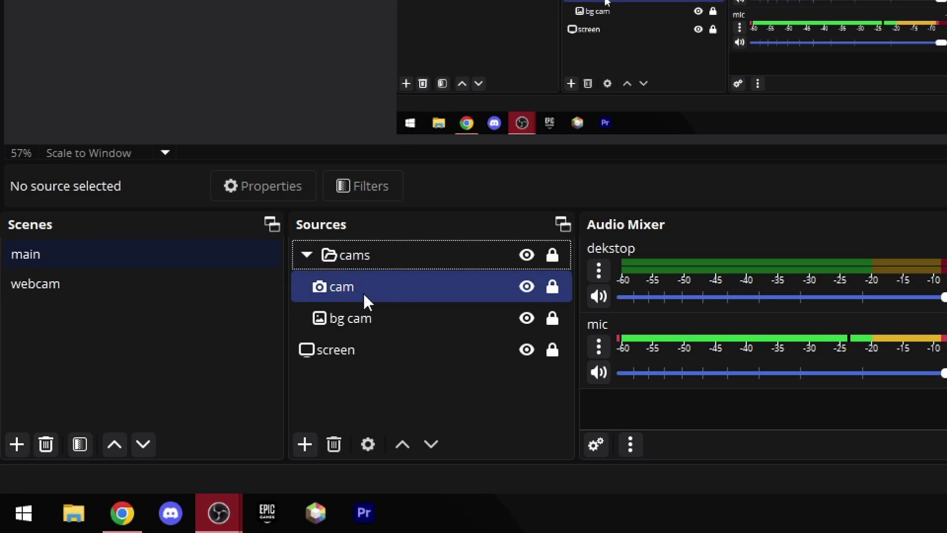
left_click(381, 316)
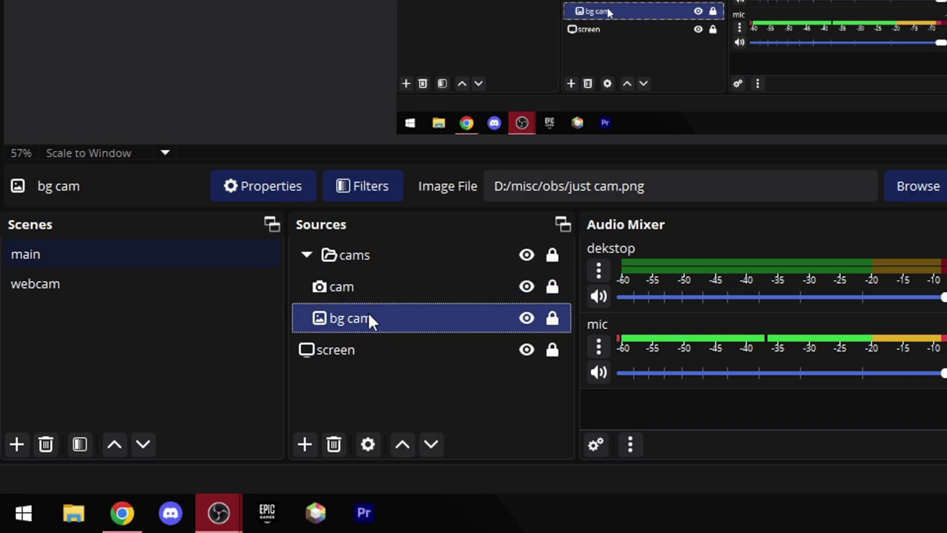
left_click(369, 316, "ctrl")
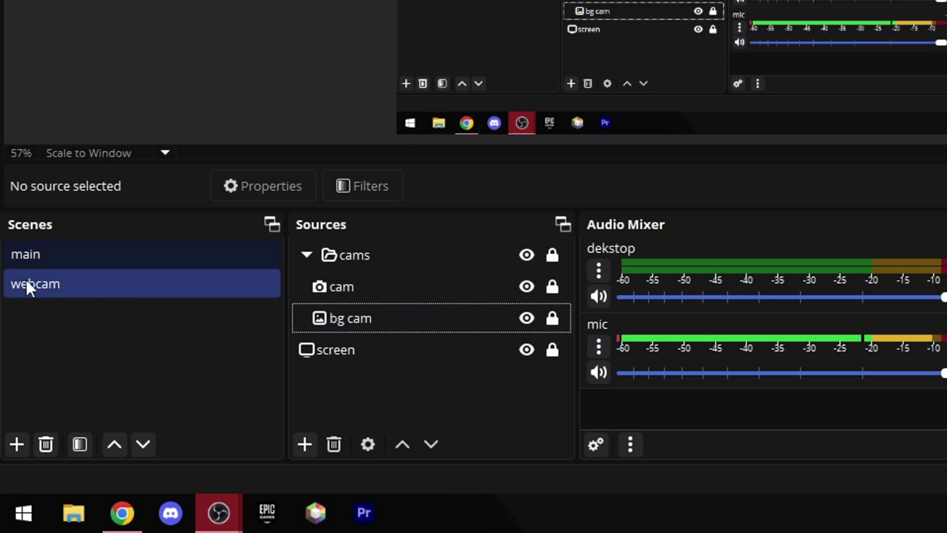
left_click(58, 285)
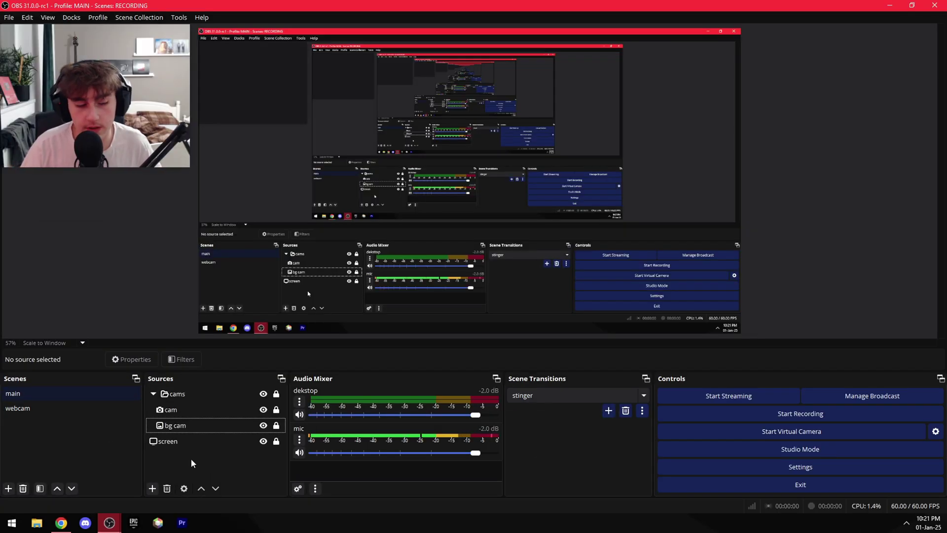
left_click(42, 389)
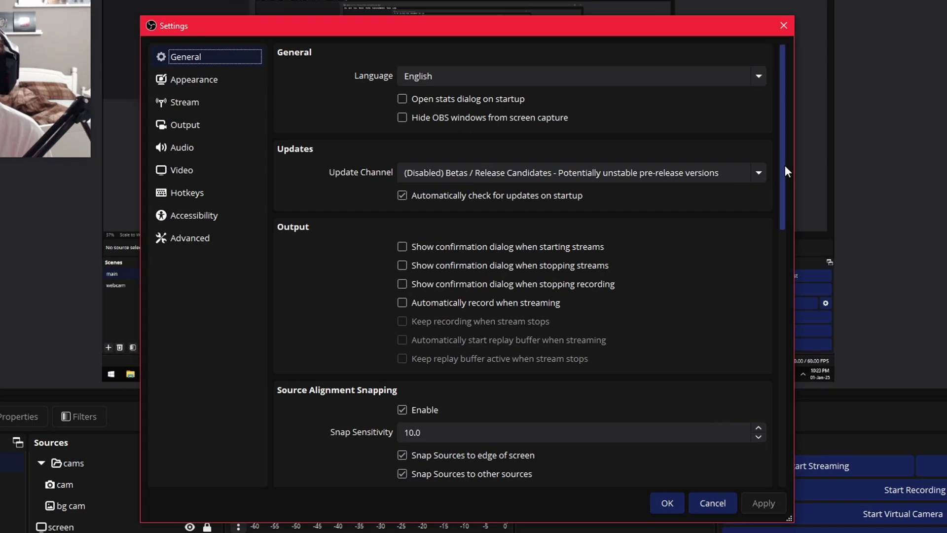
Step: Step through Appearance and Stream to Output's NVENC H.264, CBR 10000 Kbps encoder settings
left_click_drag(785, 165, 774, 383)
key("Down")
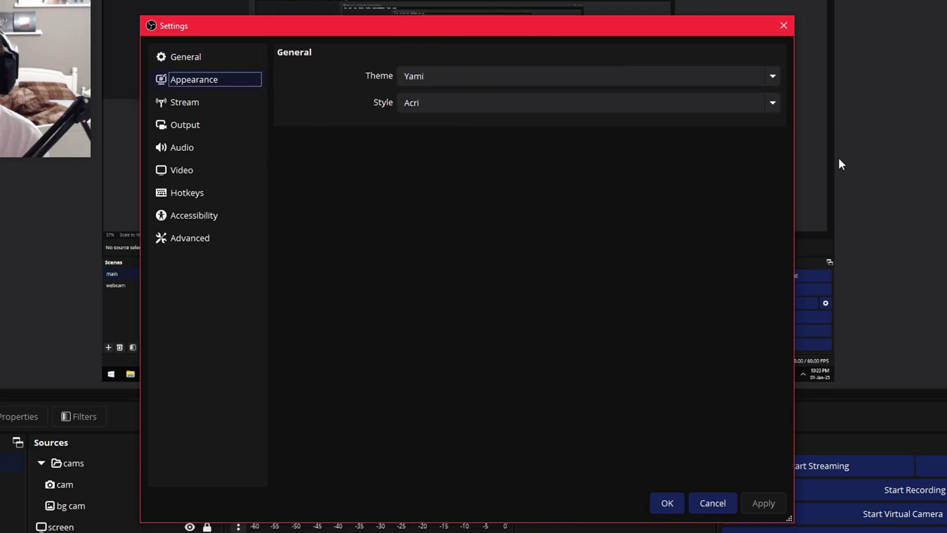
key("Down")
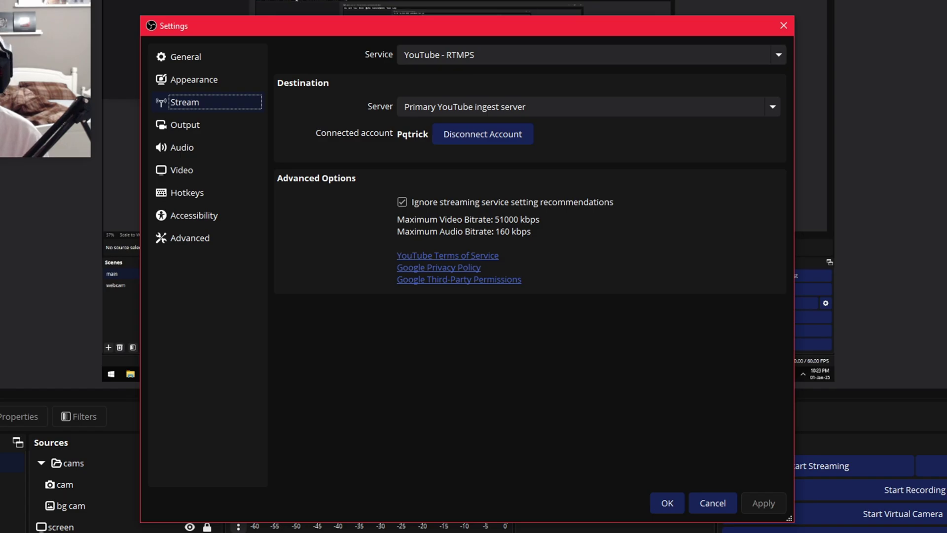
key("Down")
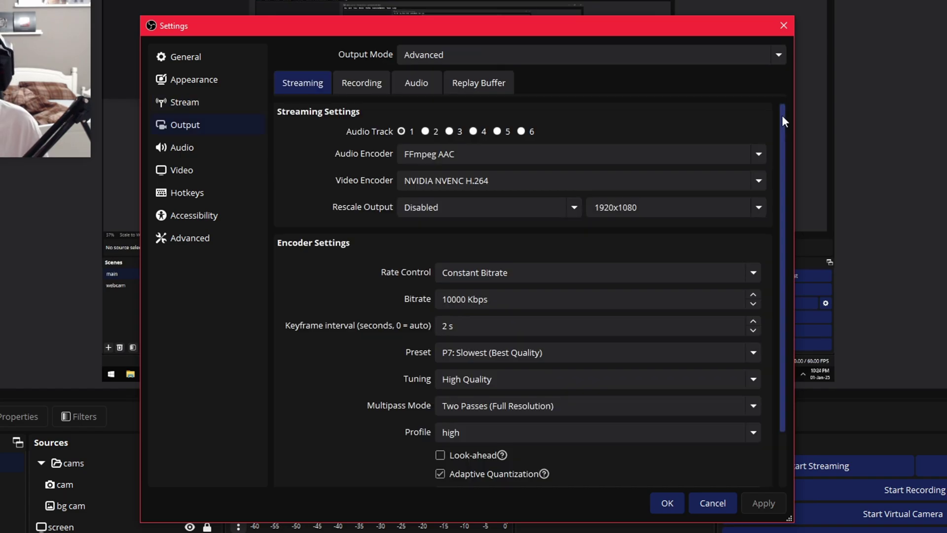
left_click_drag(783, 115, 771, 190)
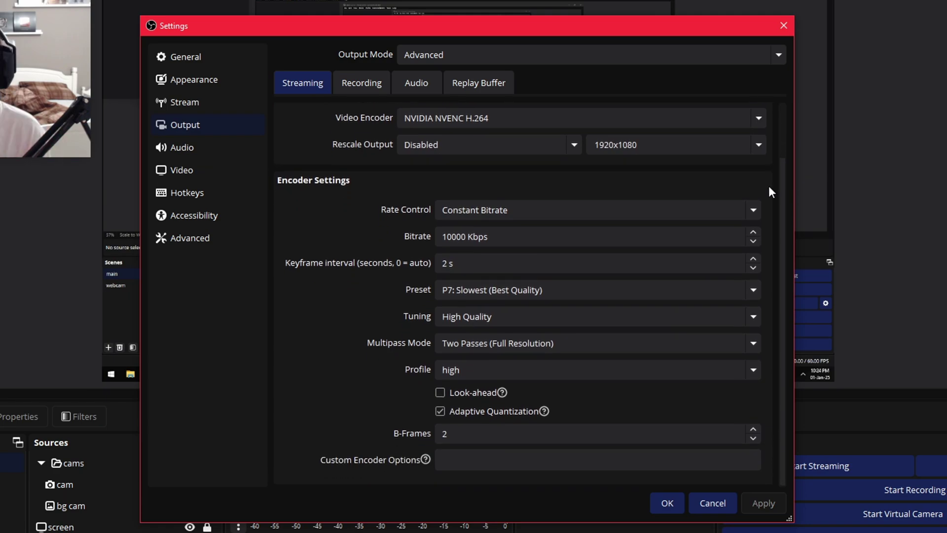
Step: Review the Output page's Recording, Audio and Replay Buffer tabs
key("ctrl+Tab")
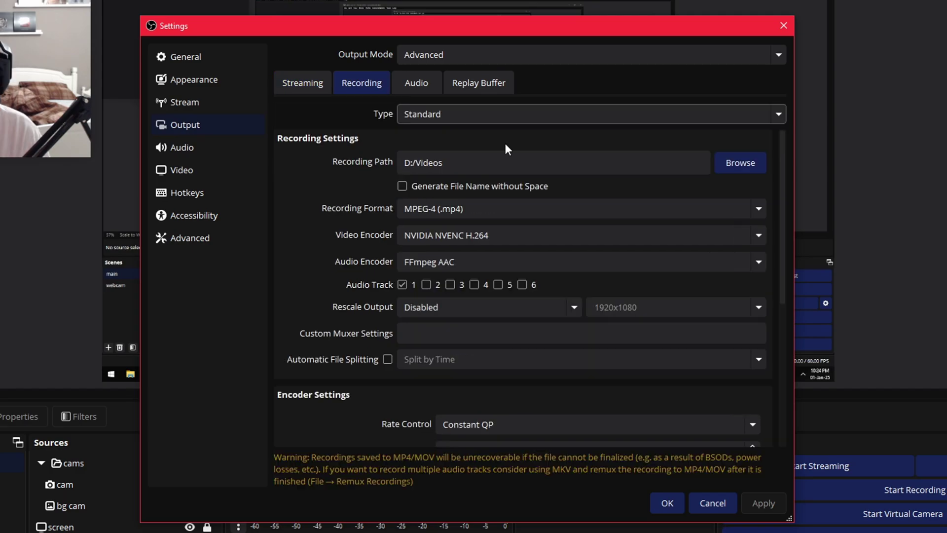
left_click_drag(785, 175, 798, 330)
key("ctrl+Tab")
left_click_drag(783, 164, 793, 282)
key("ctrl+Tab")
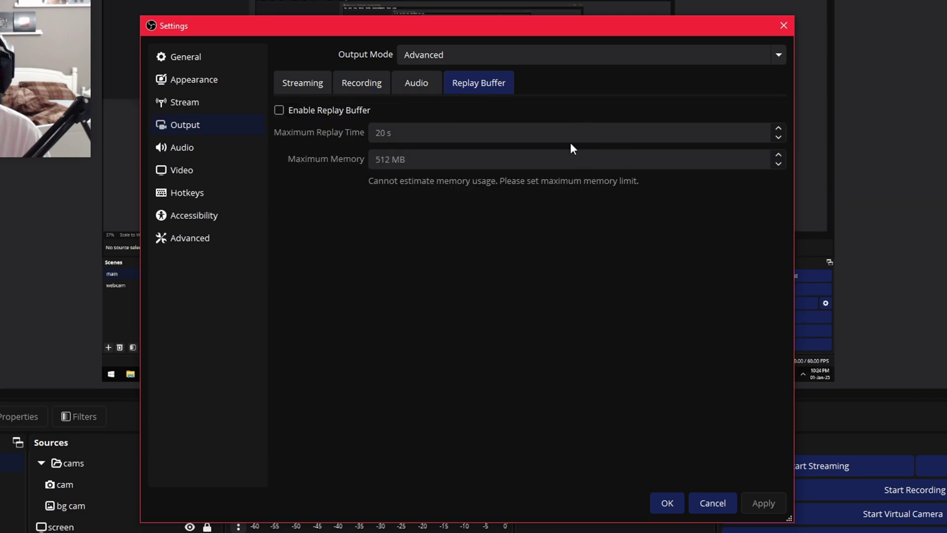
Step: Scroll through the Audio, Video, Hotkeys and Accessibility pages, ending on Advanced
left_click(199, 150)
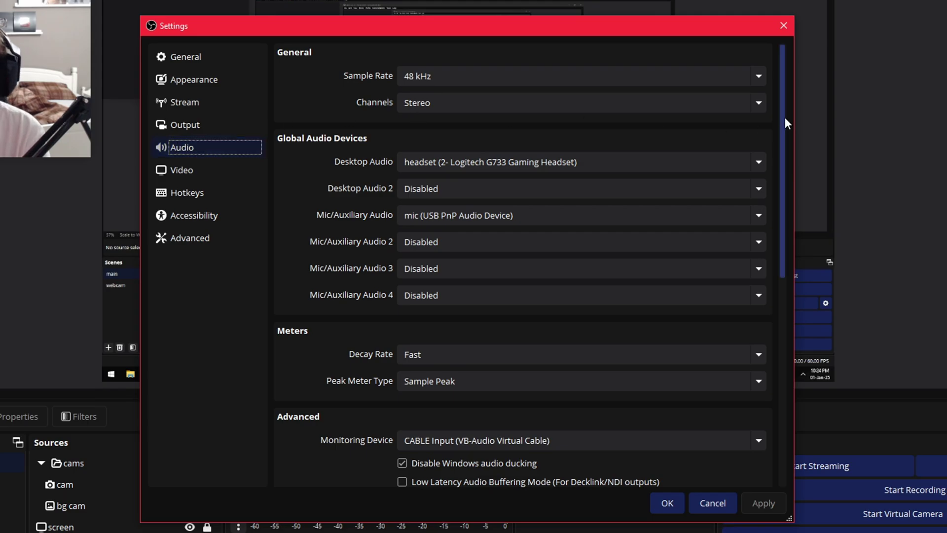
left_click_drag(785, 117, 799, 316)
key("Down")
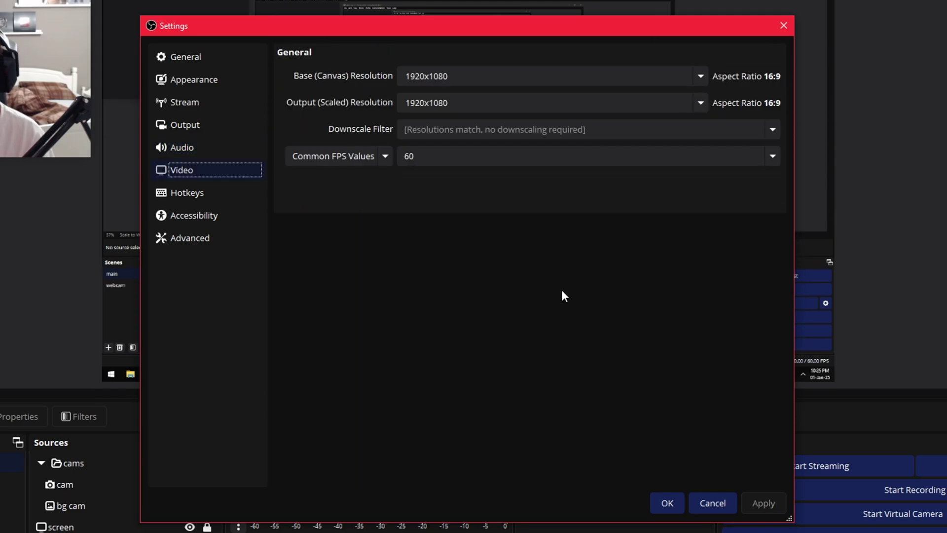
key("Down")
left_click_drag(783, 118, 806, 466)
key("Down")
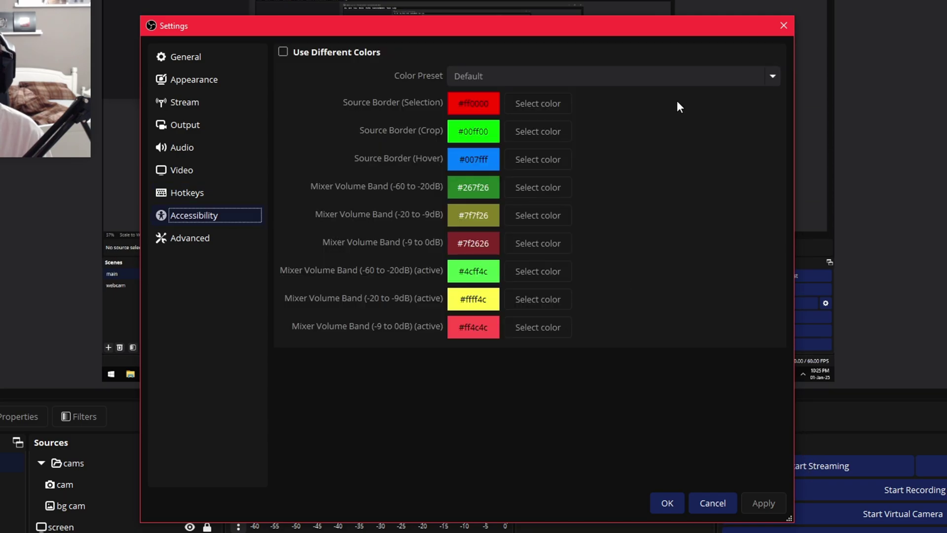
key("Down")
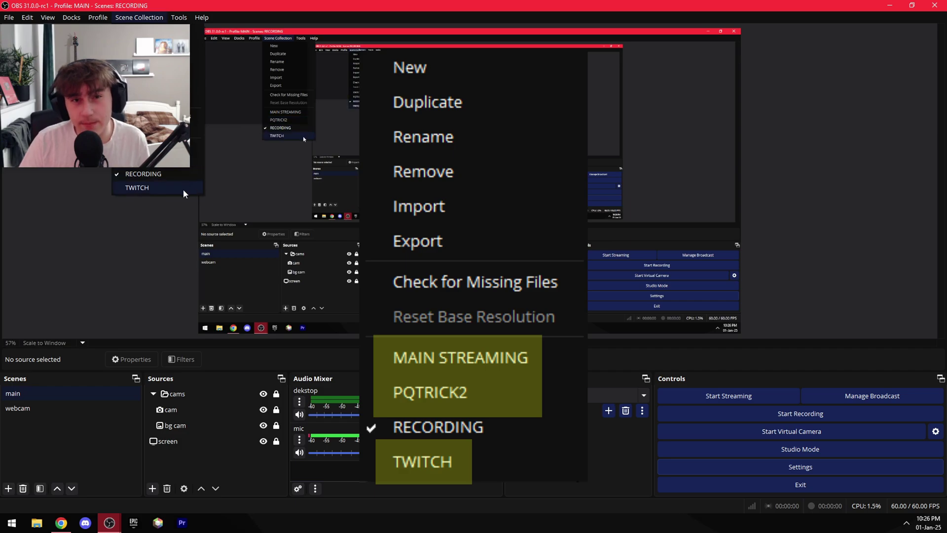
Step: Load MAIN STREAMING and inspect the bg all, cams and alerts main sources, undoing the cams collapse
left_click(143, 146)
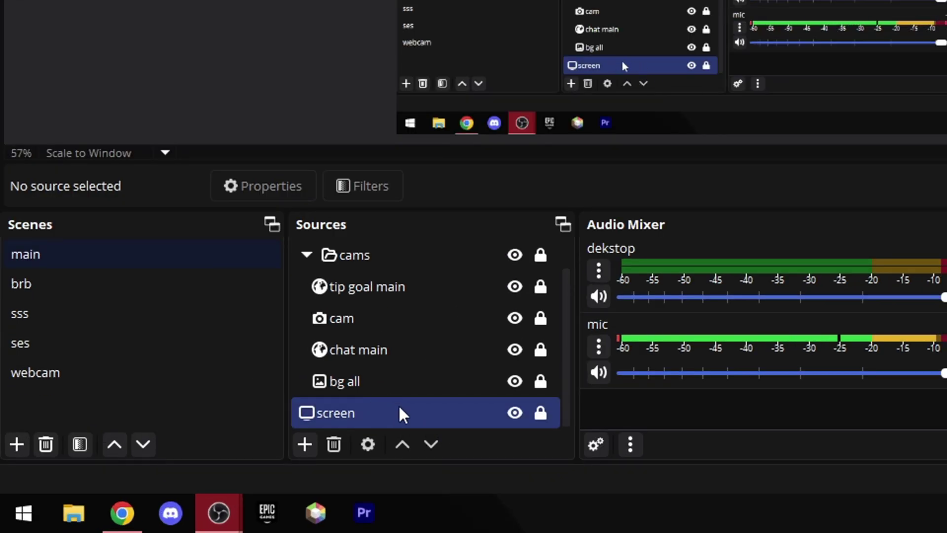
left_click(396, 375)
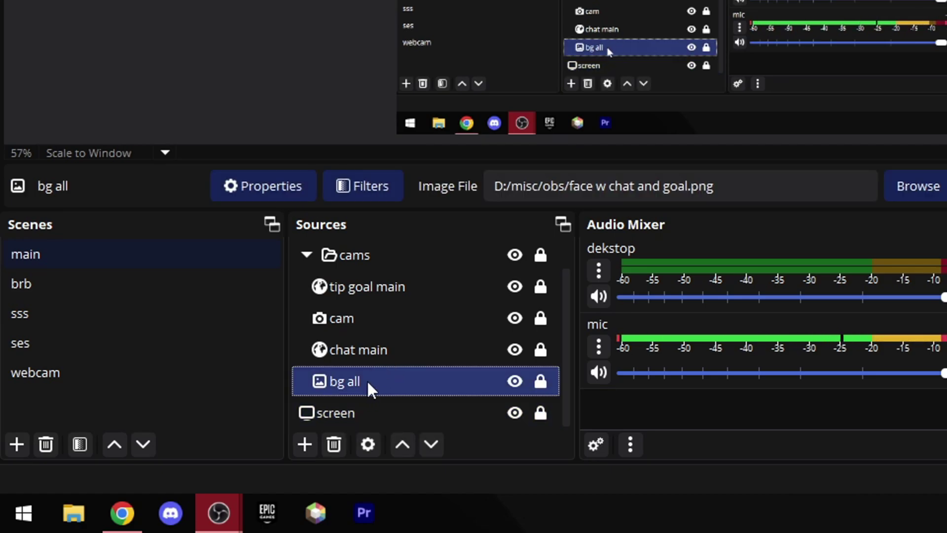
left_click(306, 254)
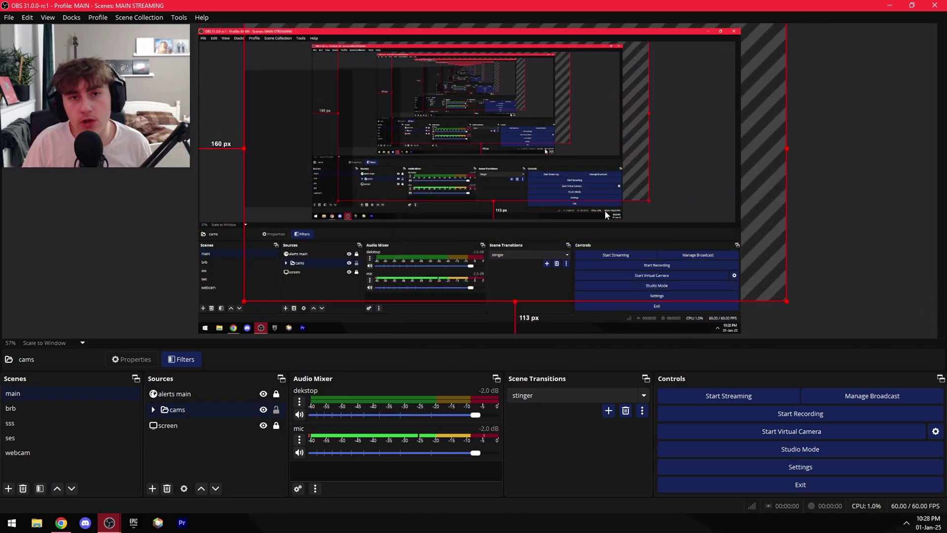
key("ctrl+z")
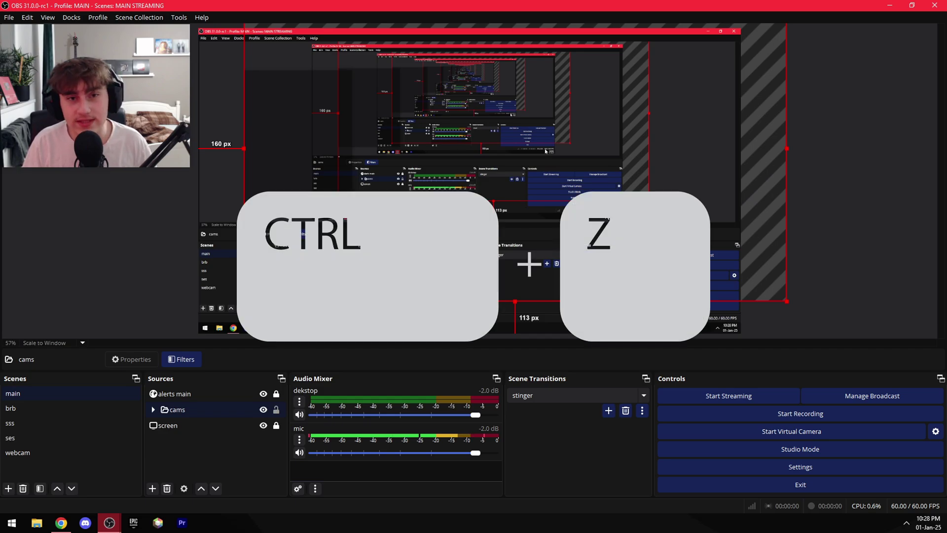
left_click(153, 409)
left_click(181, 394)
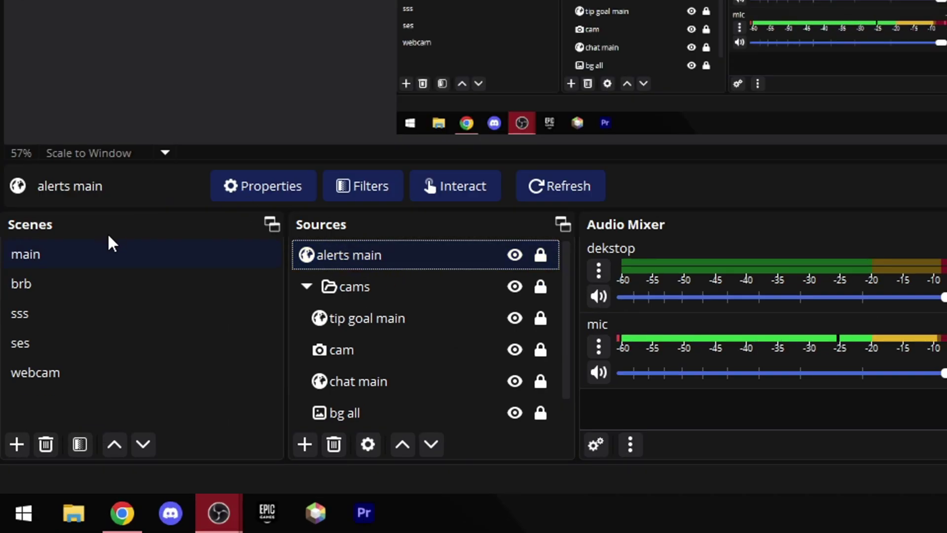
left_click(97, 254)
Step: Step from the main scene through the brb, sss and ses scenes
key("Down")
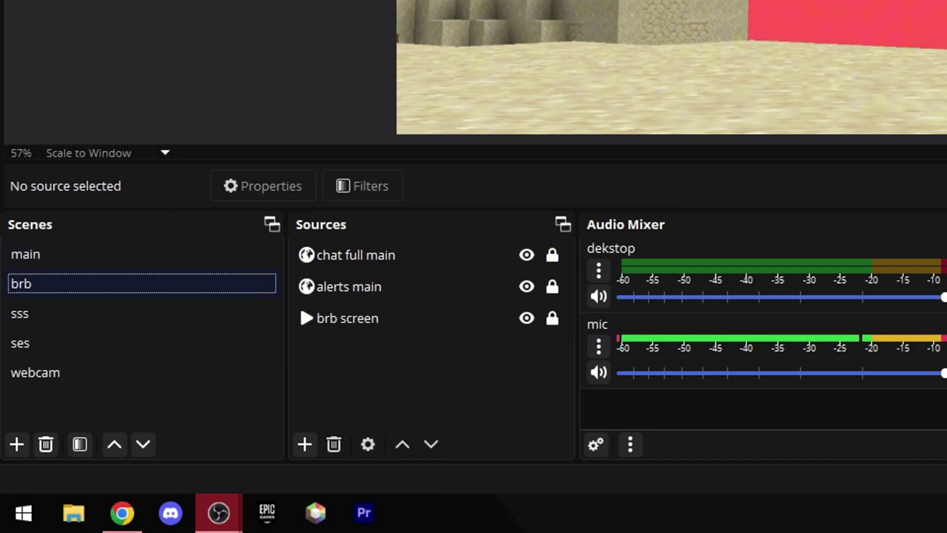
key("Down")
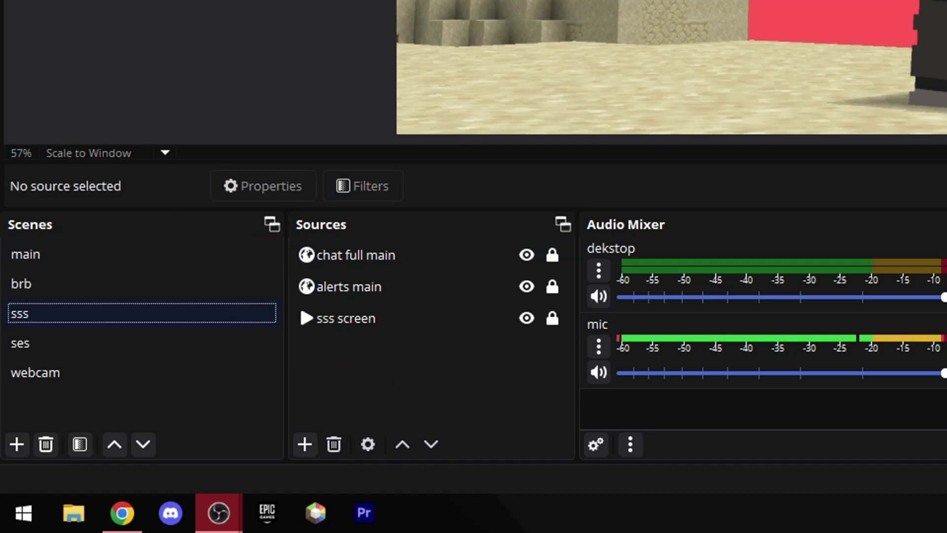
key("Down")
key("Down")
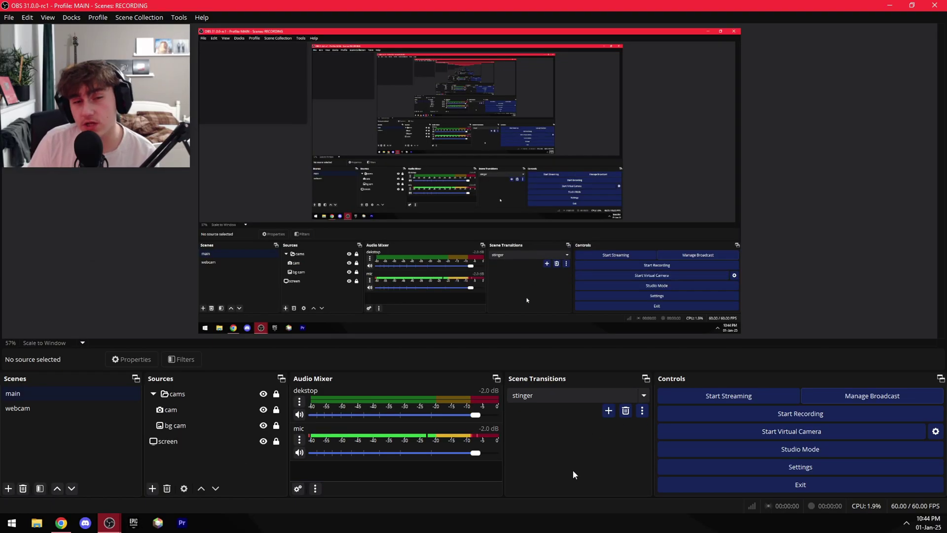
Step: From Manage Broadcast, open YouTube Studio and create a new live stream
left_click(883, 401)
left_click(393, 96)
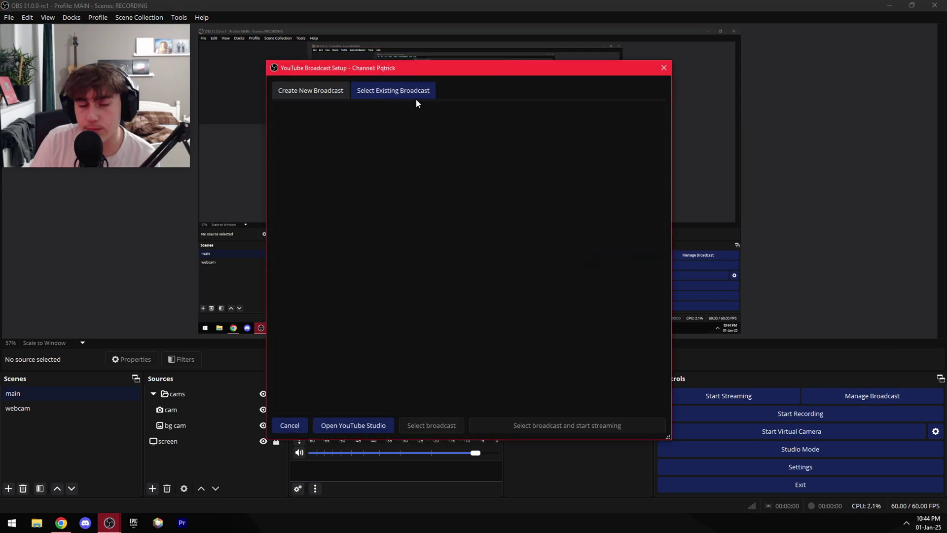
left_click(345, 424)
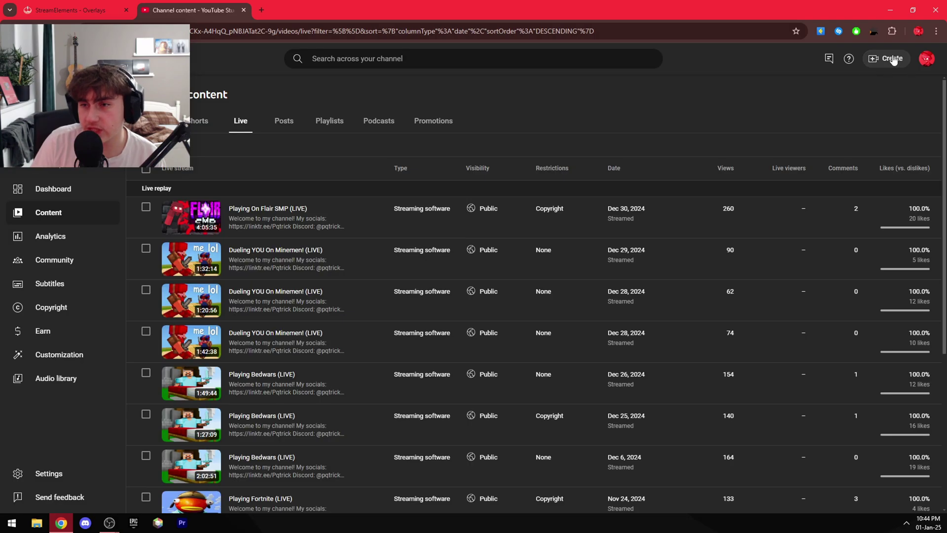
left_click(891, 59)
left_click(861, 97)
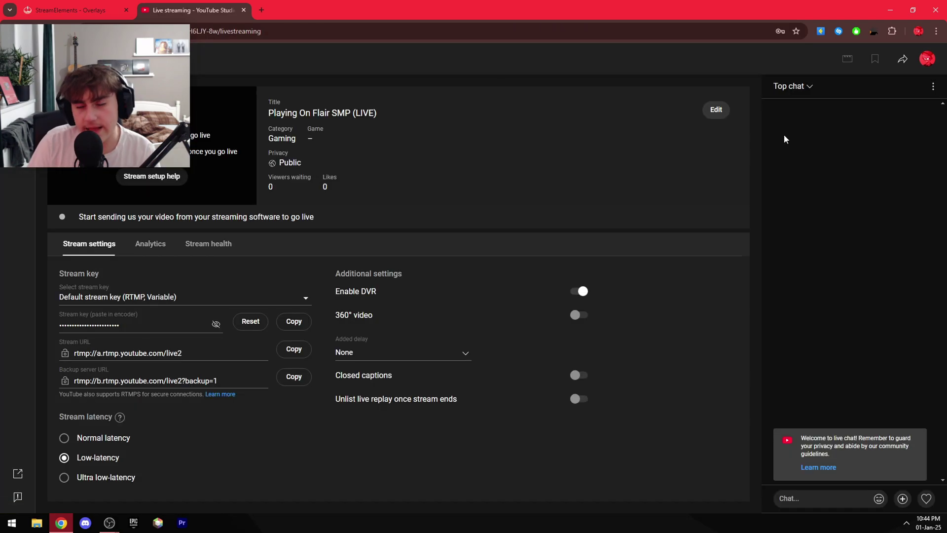
Step: Back in OBS, reopen Manage Broadcast and list existing broadcasts to pick the new stream
key("alt+Tab")
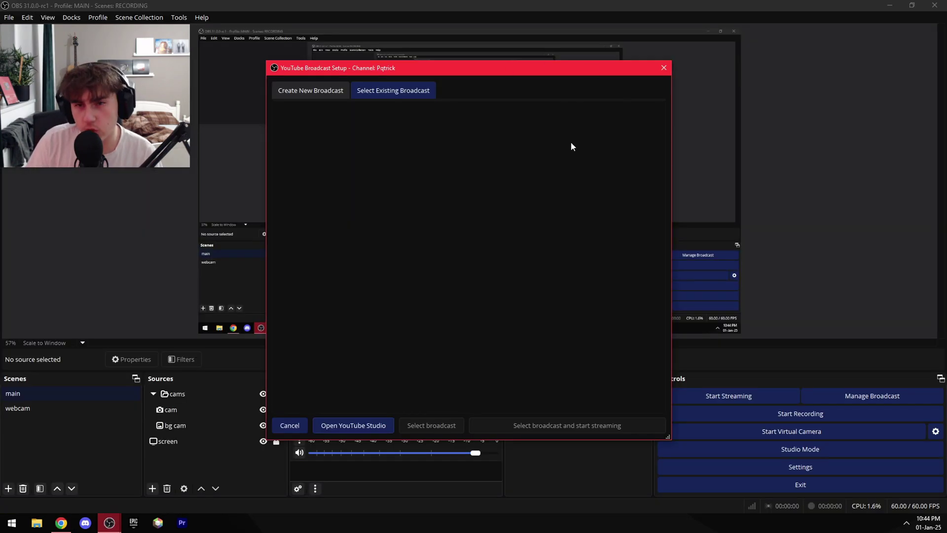
left_click(663, 68)
left_click(860, 395)
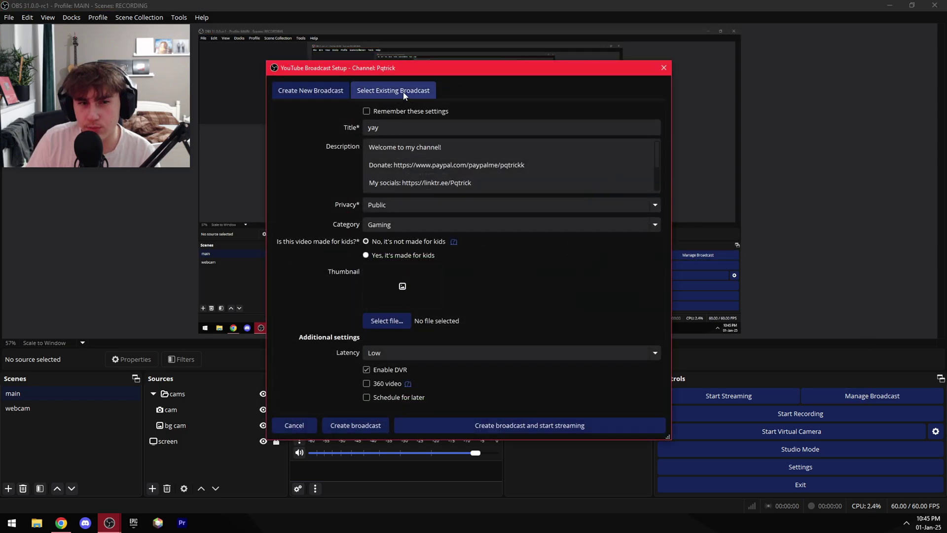
left_click(404, 93)
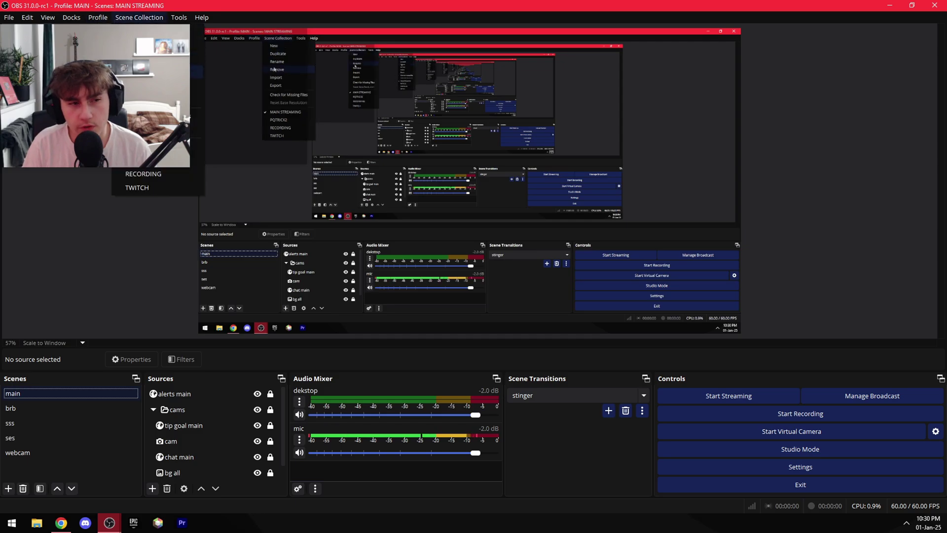
Step: Switch to the TWITCH profile and scroll through its Output streaming encoder settings
left_click(114, 144)
left_click(800, 467)
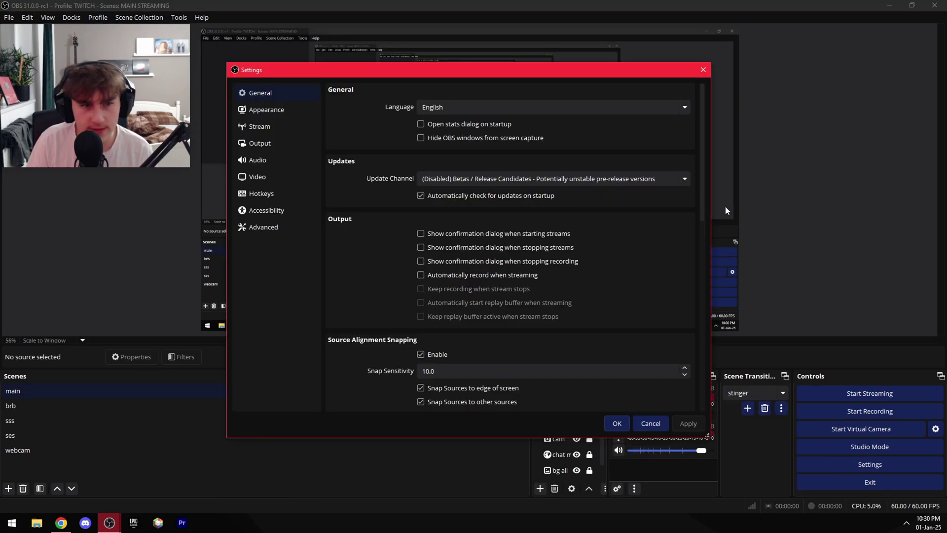
left_click(265, 143)
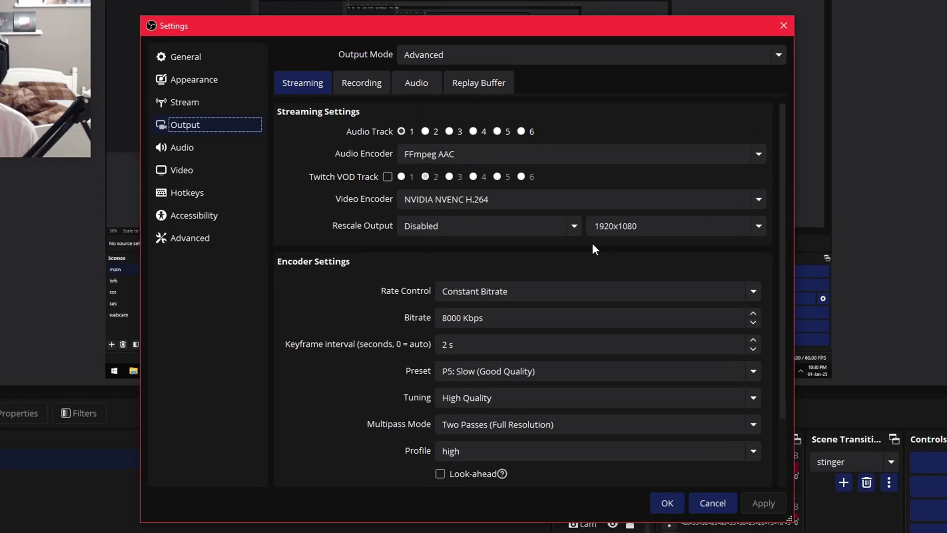
left_click_drag(780, 133, 780, 194)
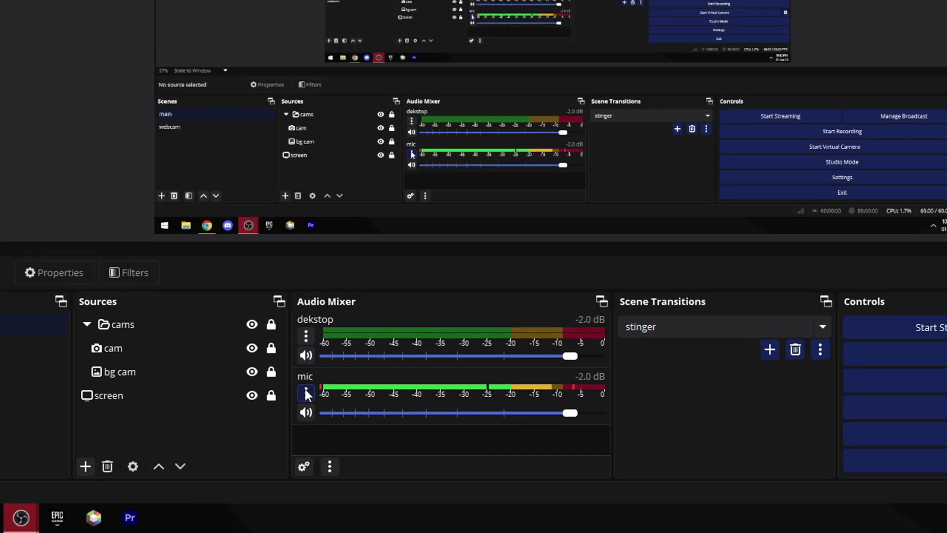
Step: Inspect the mic's equalizer, expander, compressor and limiter filters, then open Advanced Audio Properties
left_click(305, 393)
left_click(344, 334)
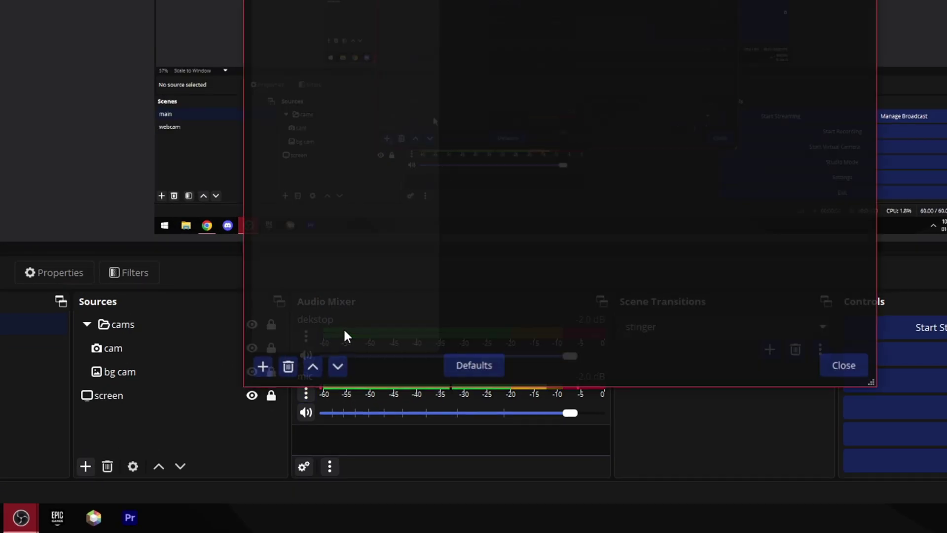
left_click(241, 94)
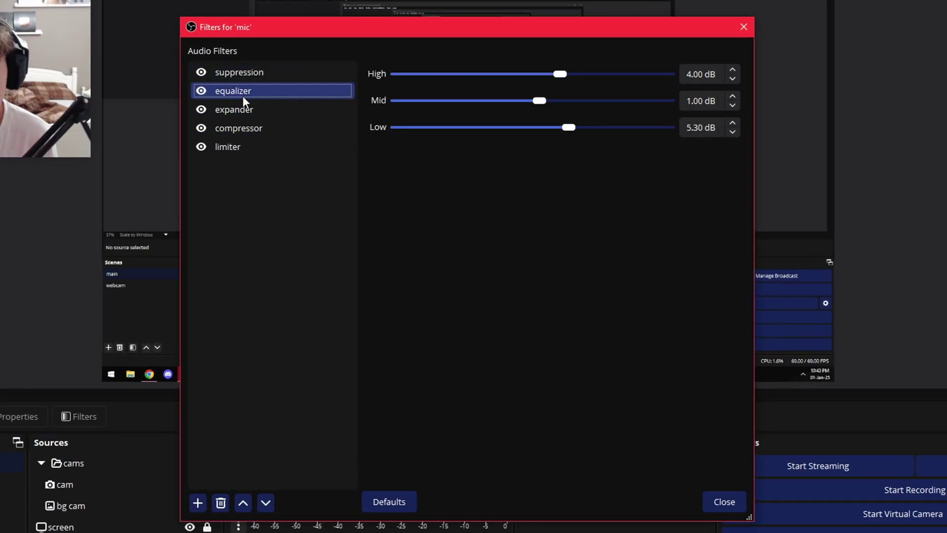
left_click(246, 111)
left_click(250, 127)
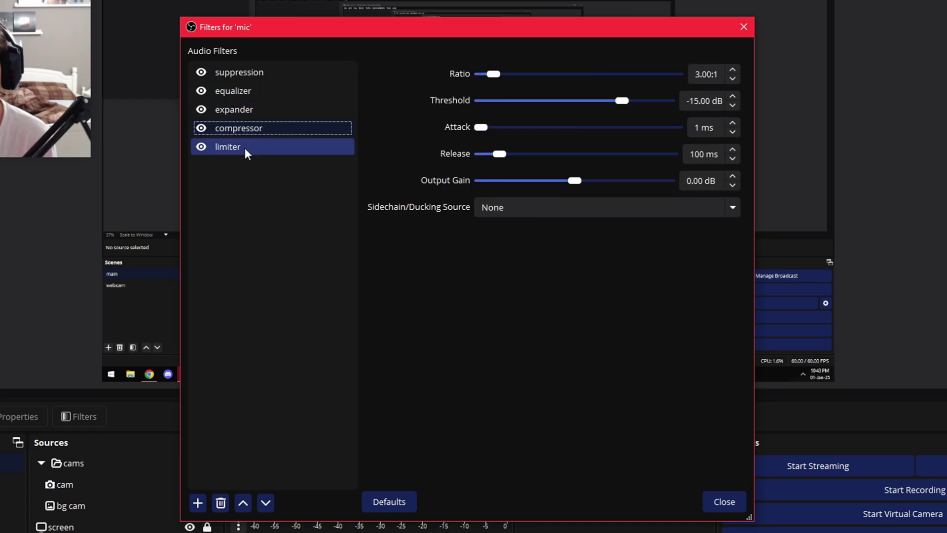
left_click(246, 147)
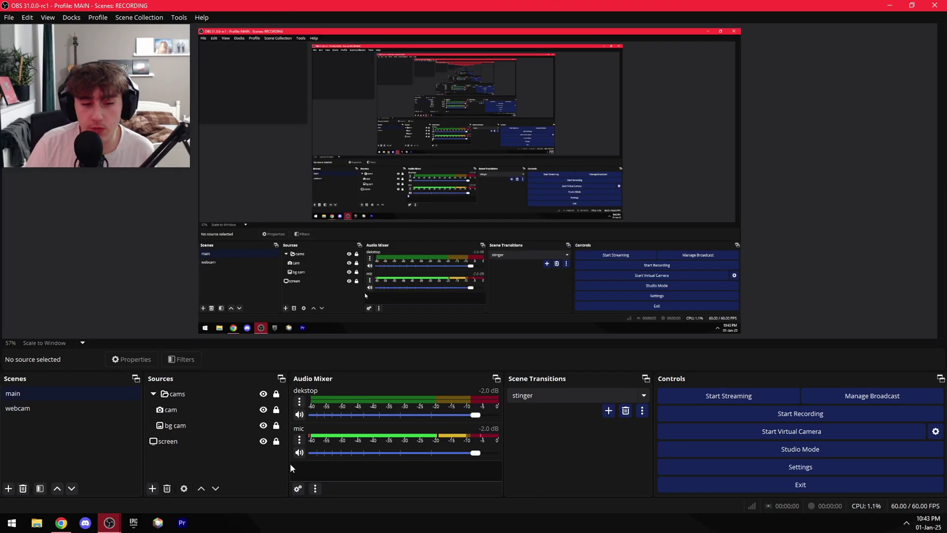
left_click(297, 488)
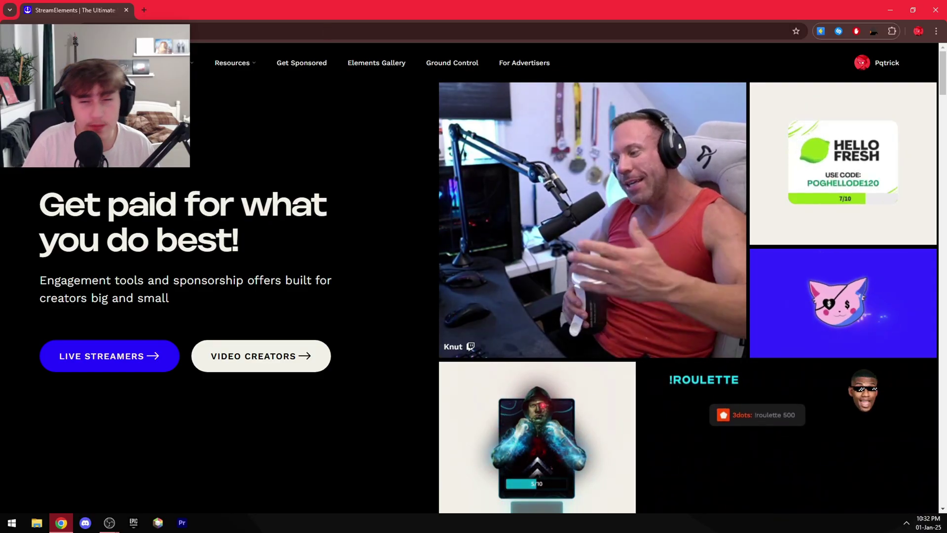
Step: Go from the StreamElements dashboard to Overlays and start a new overlay at the default resolution
left_click(880, 66)
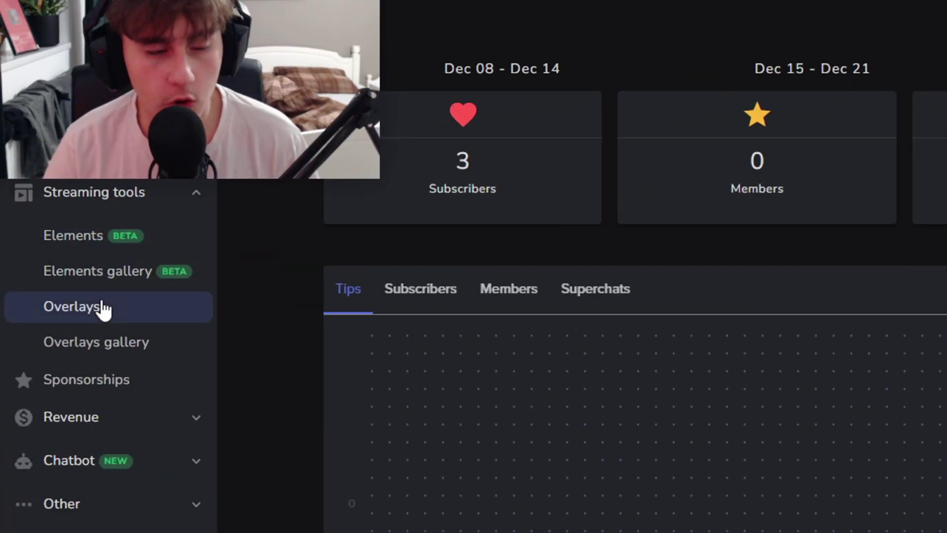
left_click(101, 310)
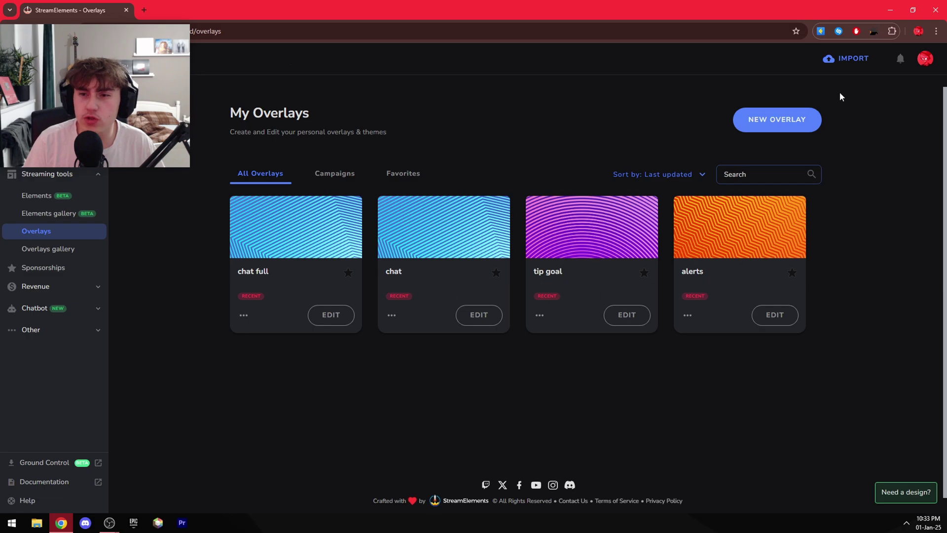
left_click(779, 120)
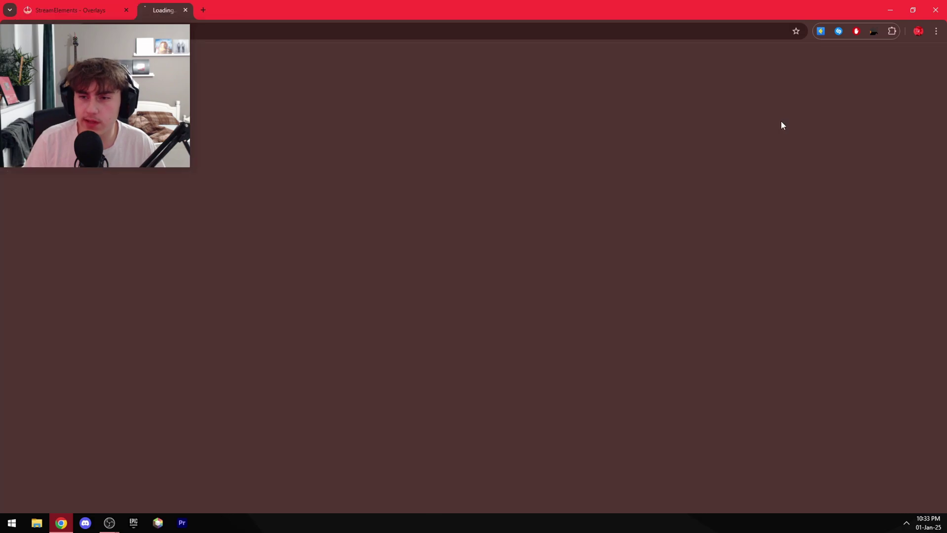
left_click(585, 319)
Step: Browse the widget categories available to add to the overlay
left_click(103, 198)
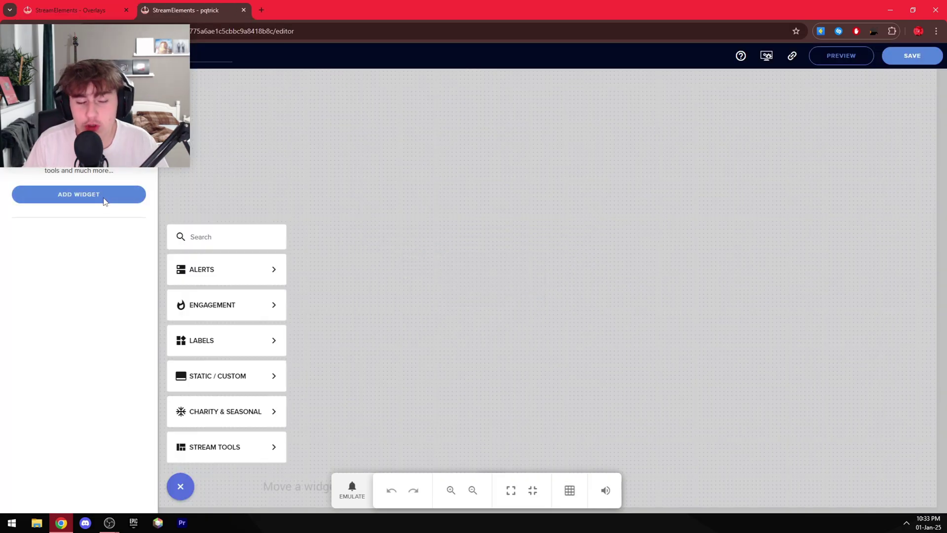
mouse_move(221, 282)
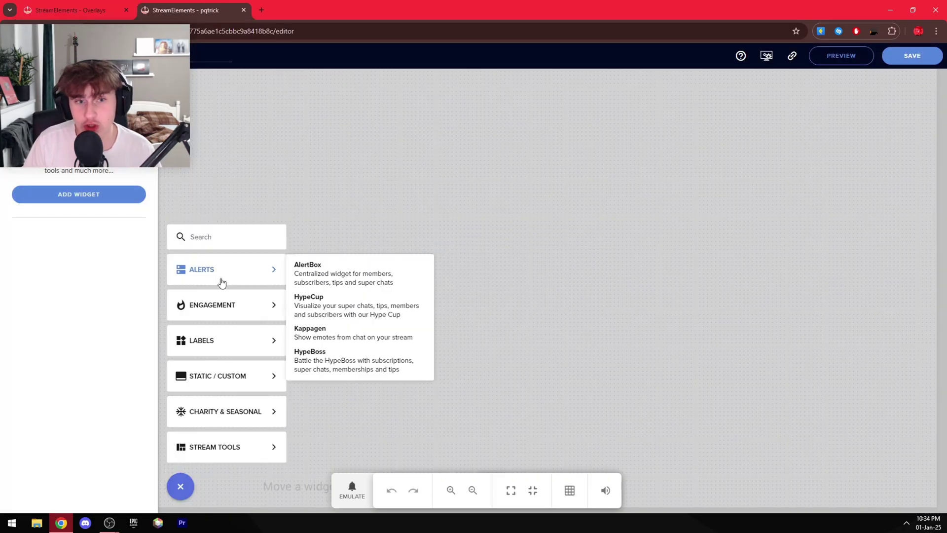
mouse_move(205, 456)
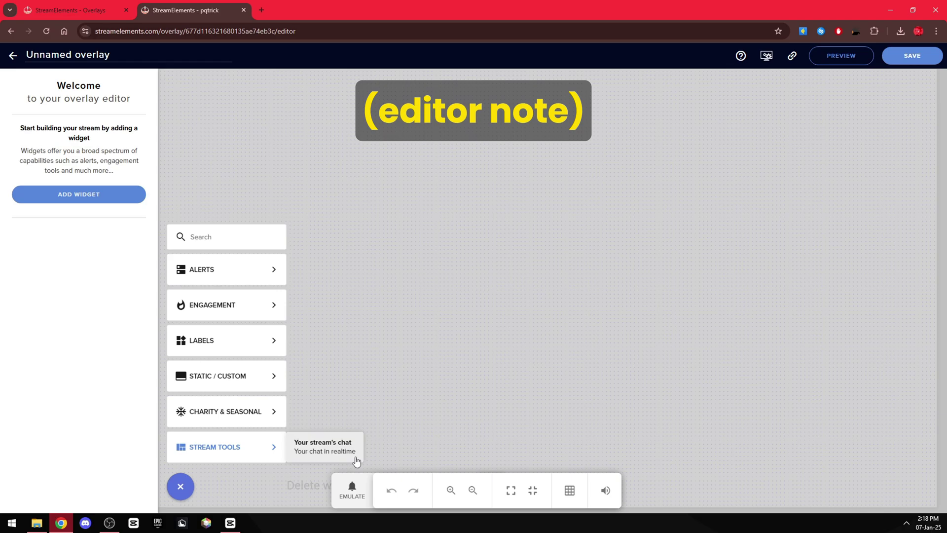
mouse_move(239, 339)
mouse_move(314, 353)
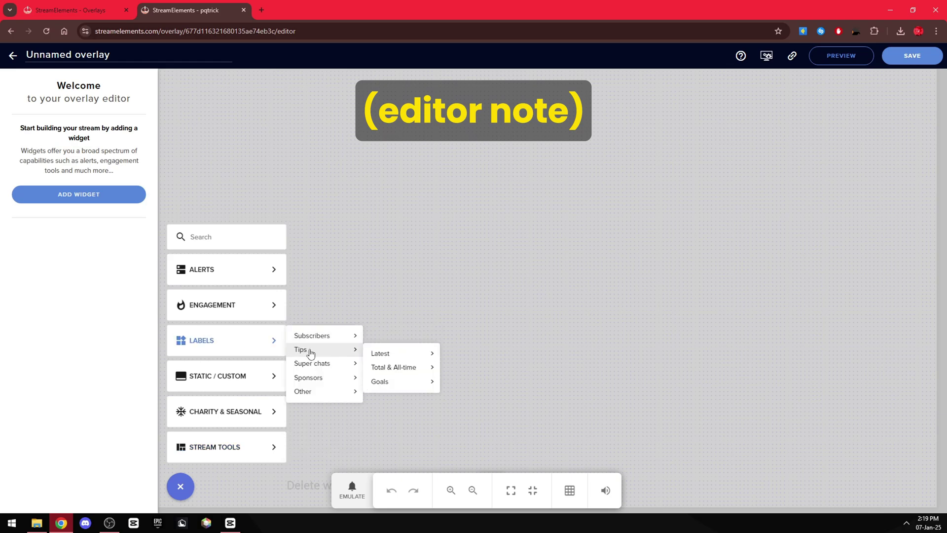
mouse_move(384, 382)
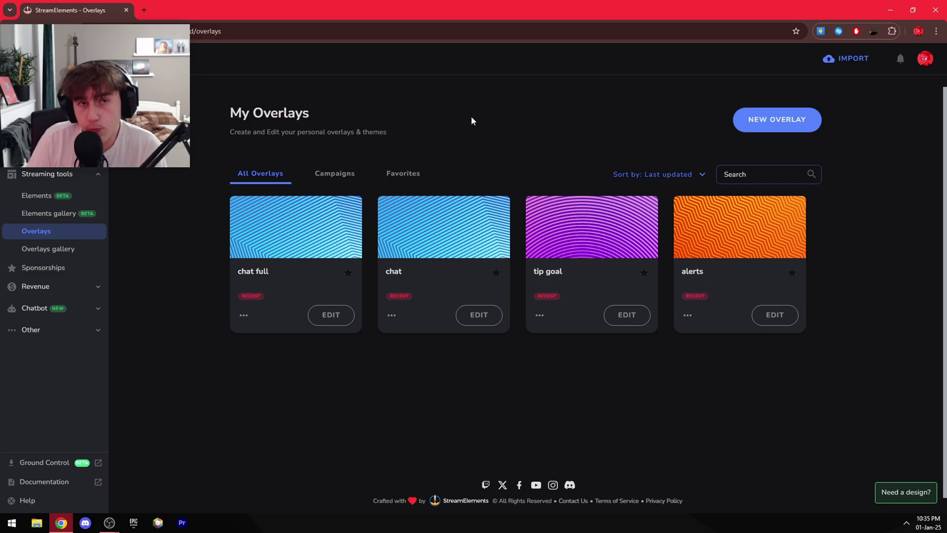
Step: Switch StreamElements to the second linked channel from the profile's Channels list
left_click(925, 58)
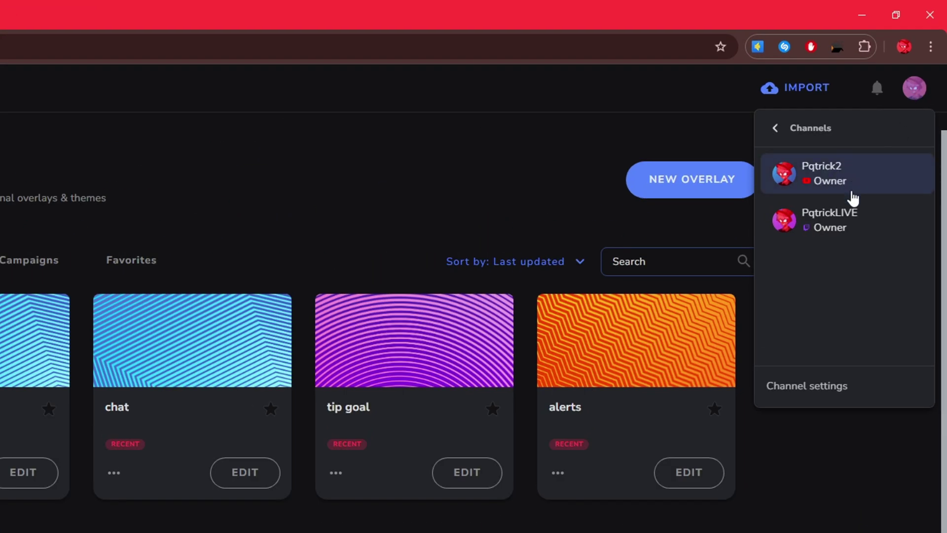
left_click(823, 222)
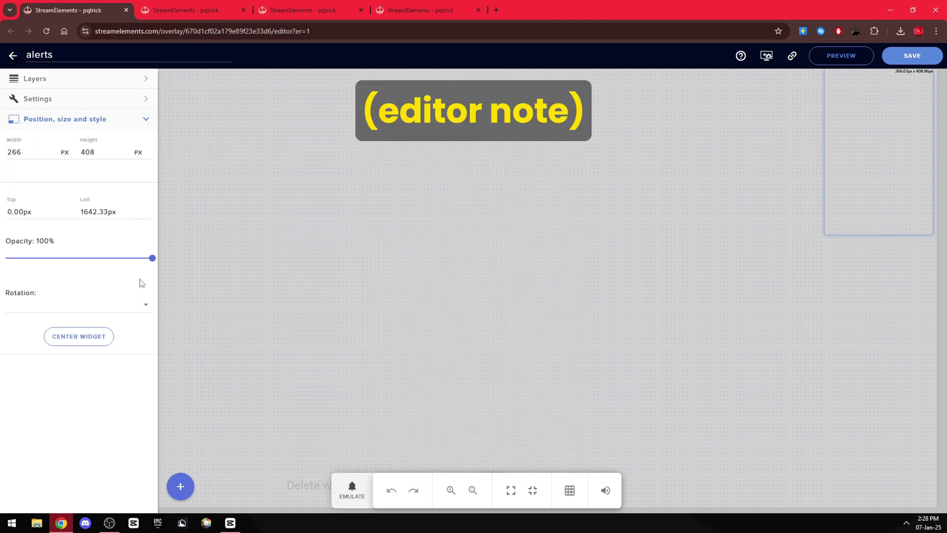
Step: Review the tip alert's advanced, variations, text-to-speech and text settings
left_click(60, 104)
scroll(105, 180, "down", 5)
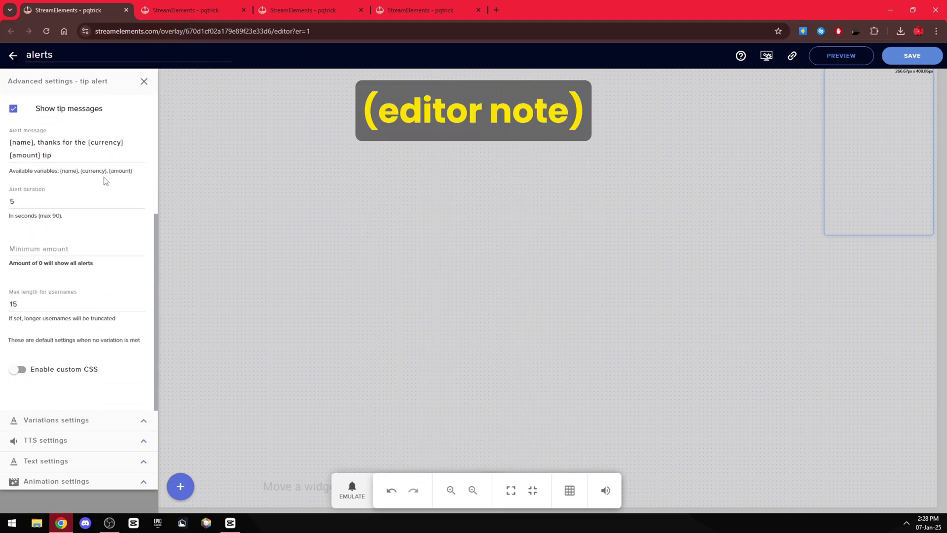
left_click(59, 421)
left_click(143, 84)
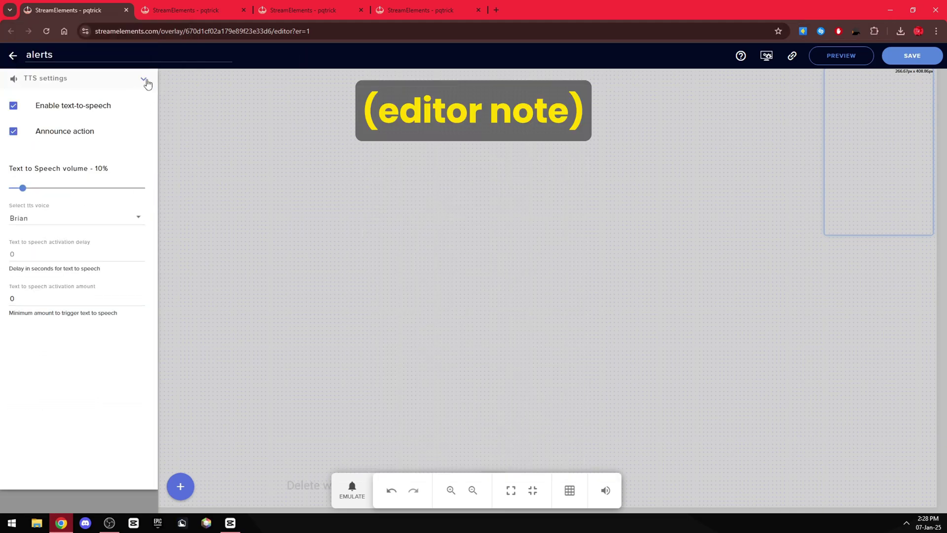
left_click(147, 84)
scroll(118, 241, "down", 10)
scroll(122, 197, "up", 5)
scroll(121, 156, "down", 10)
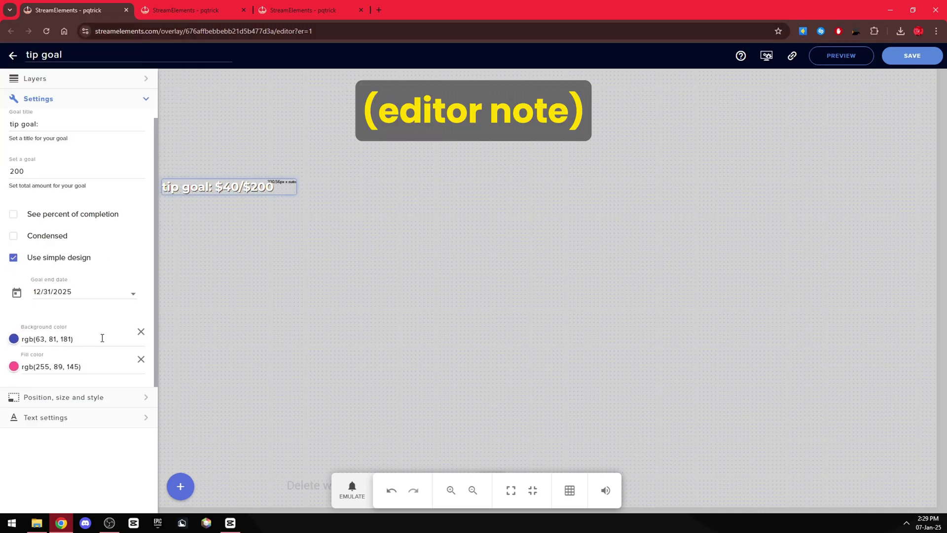
Step: Check the tip goal overlay's position, size and text settings
left_click(69, 398)
left_click(88, 365)
scroll(118, 257, "down", 10)
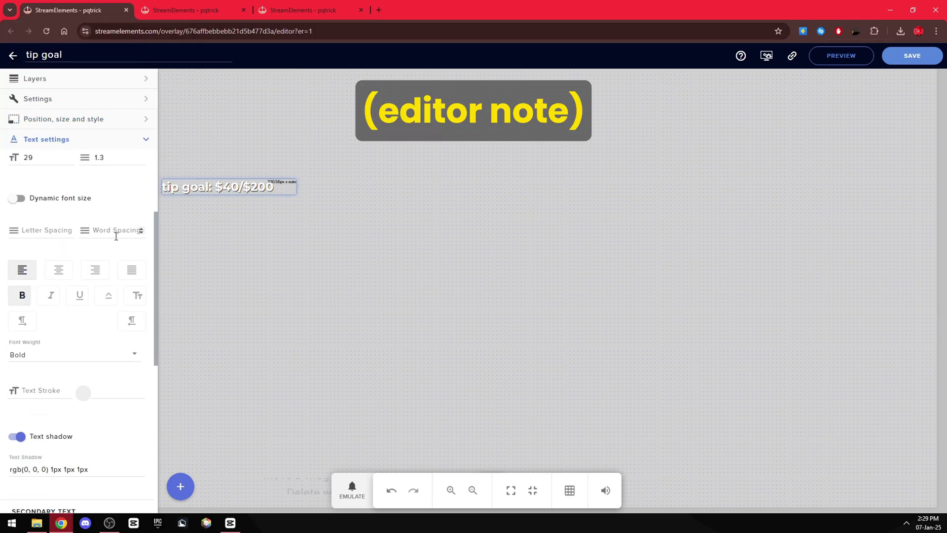
scroll(118, 247, "down", 4)
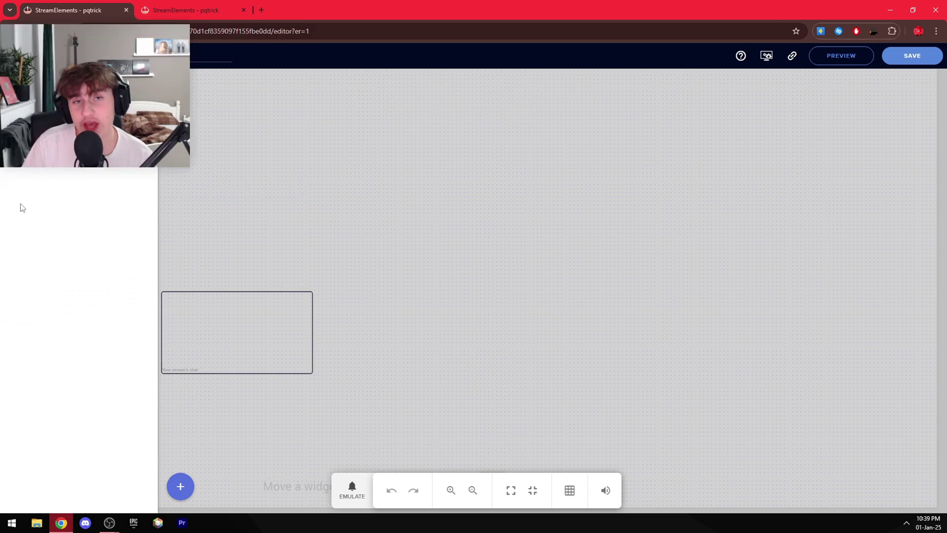
key("alt+Tab")
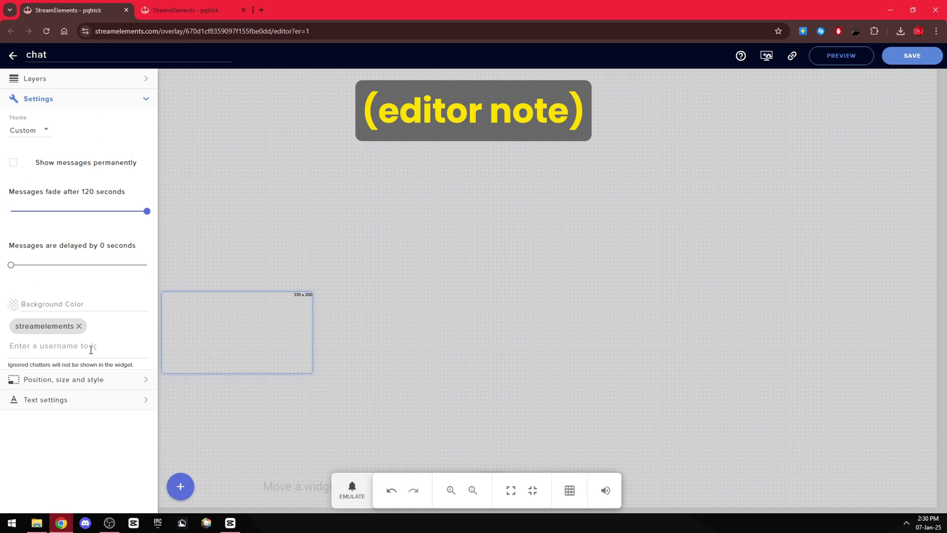
Step: Review position, size and text settings of the chat overlay, then the 540 × 1080 chat full overlay
left_click(88, 379)
left_click(87, 364)
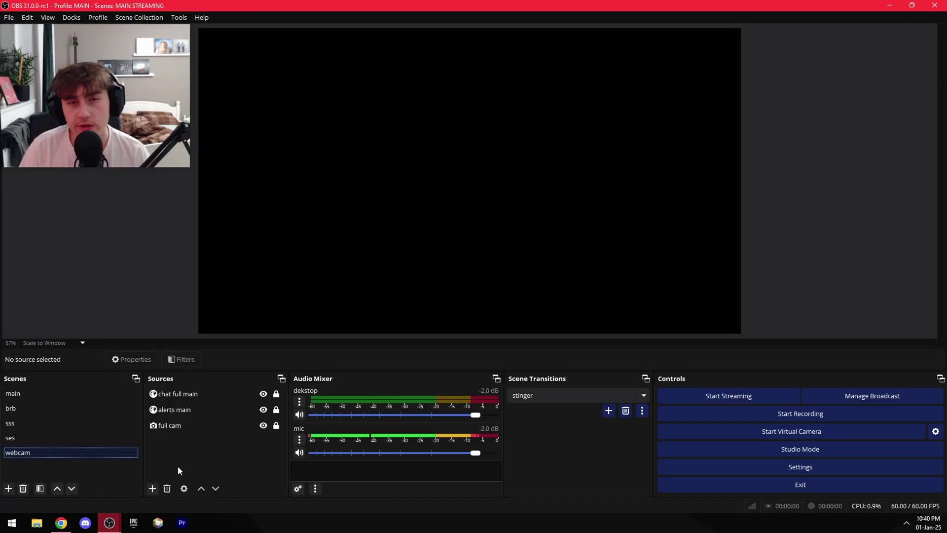
left_click(29, 453)
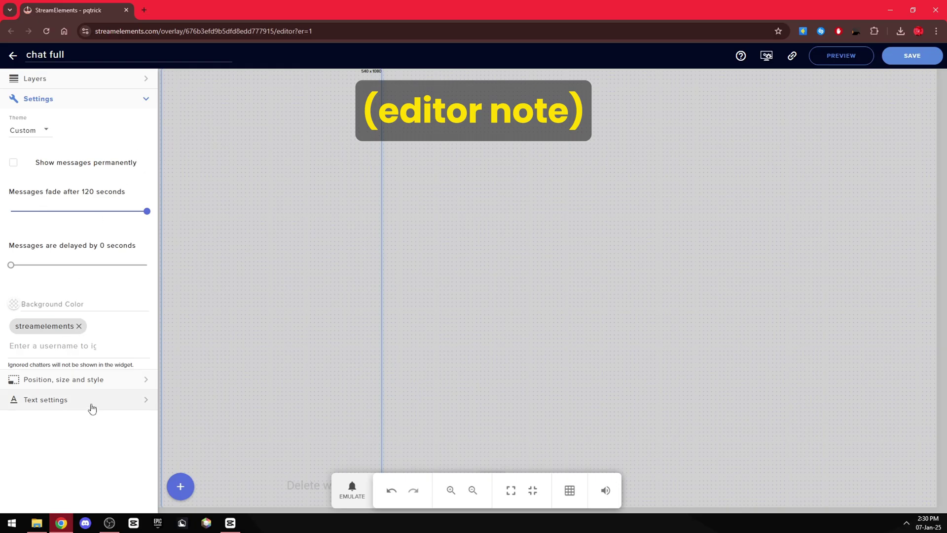
left_click(85, 382)
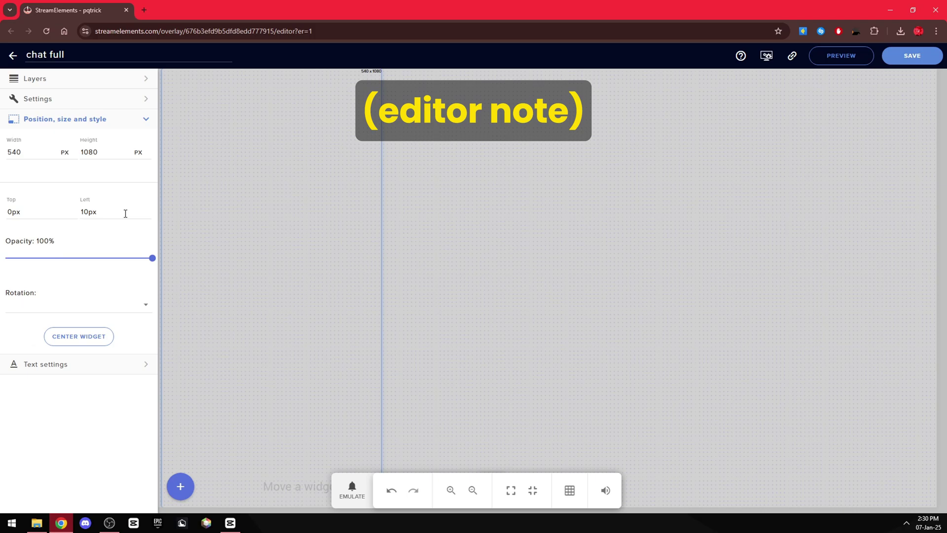
left_click(97, 366)
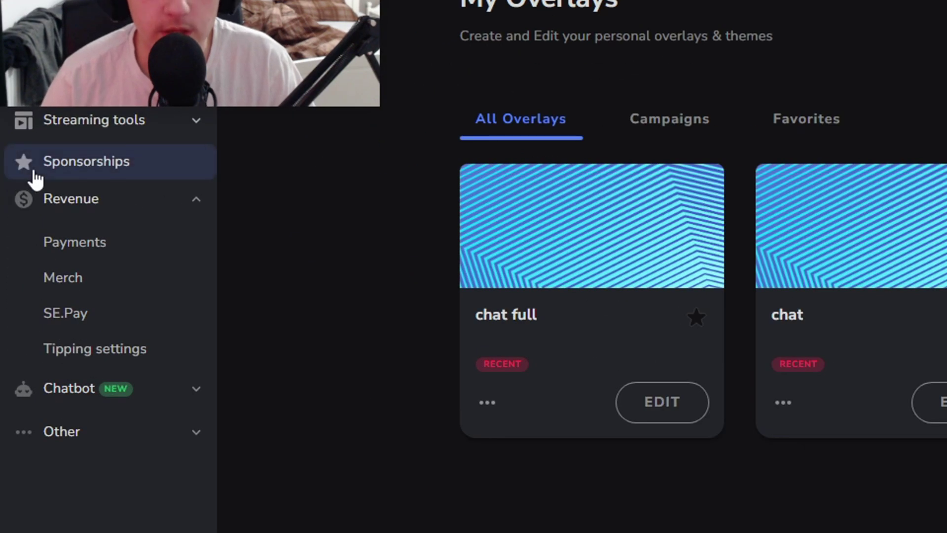
Step: Open Revenue > Tipping settings and scroll through payment, page, design, tip panel and moderation options
left_click(91, 351)
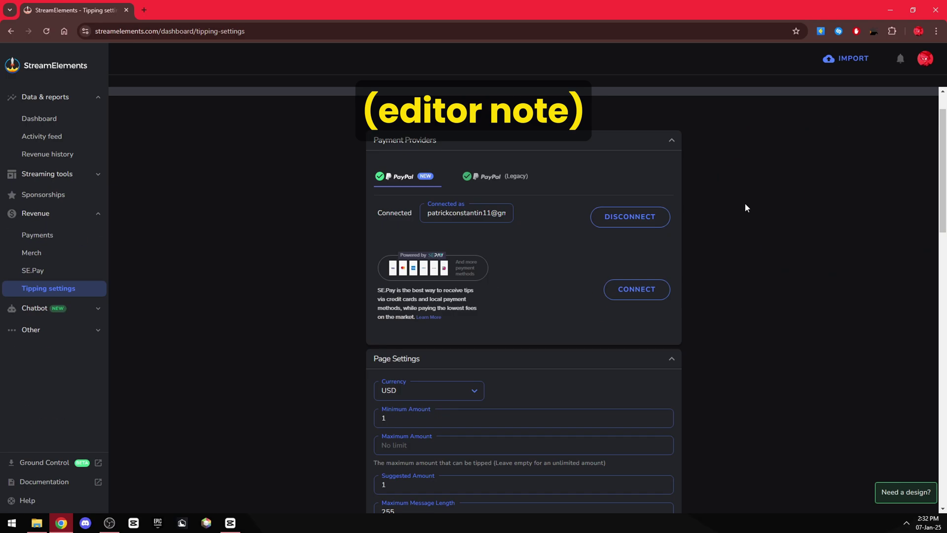
scroll(744, 205, "down", 5)
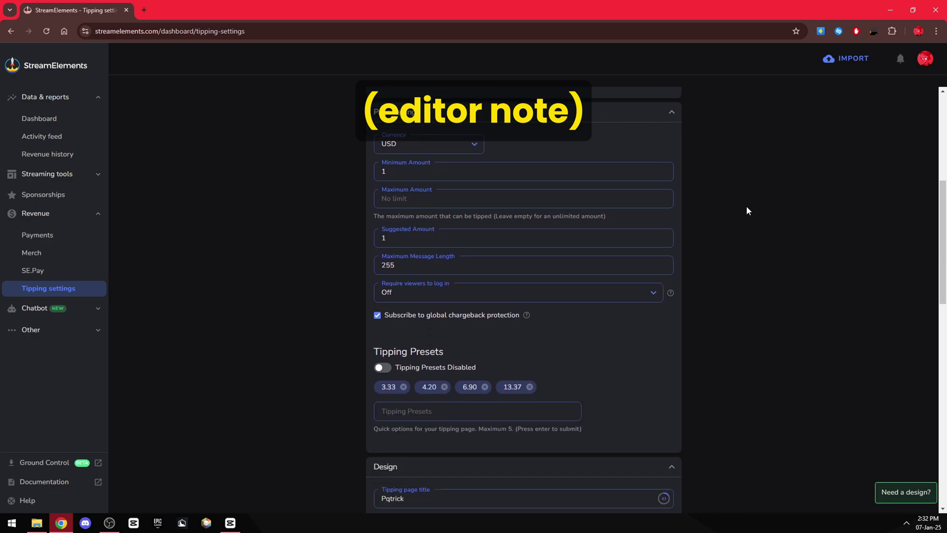
scroll(746, 207, "down", 10)
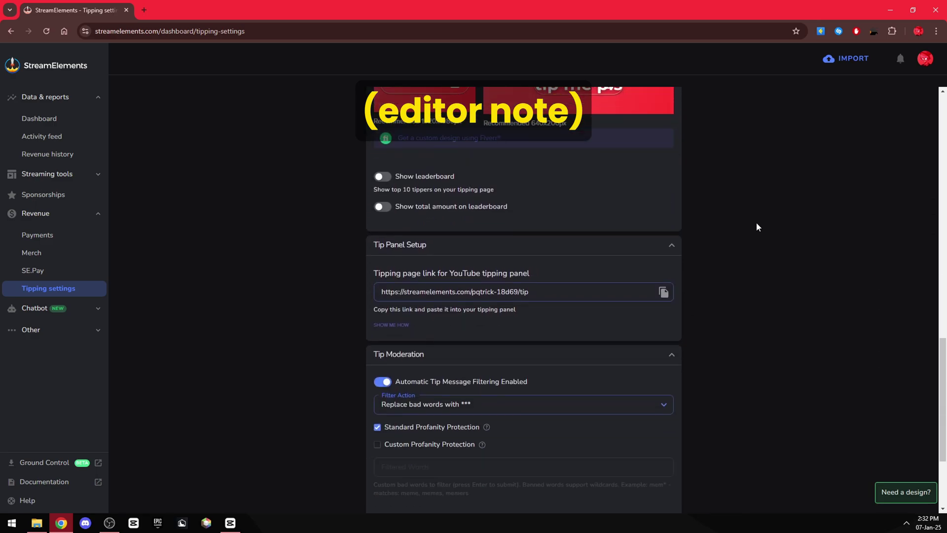
scroll(757, 223, "down", 3)
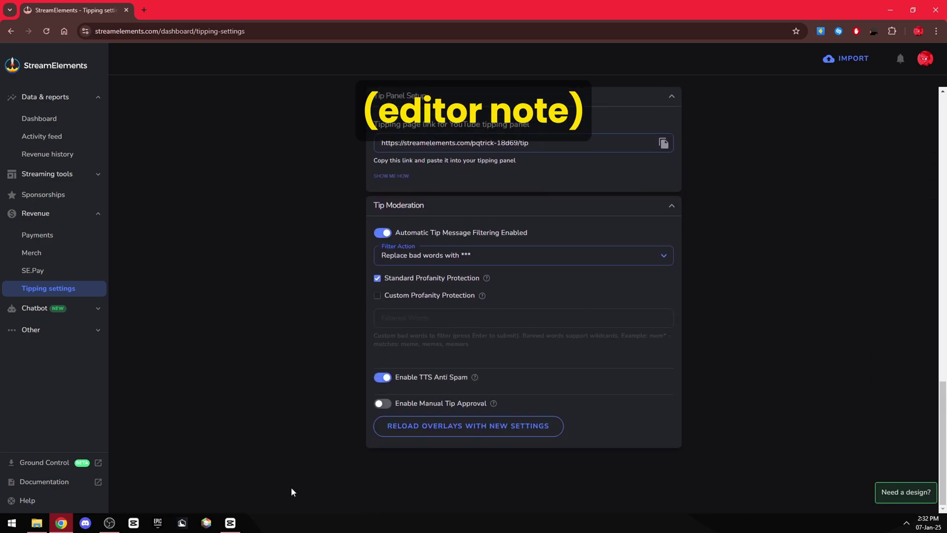